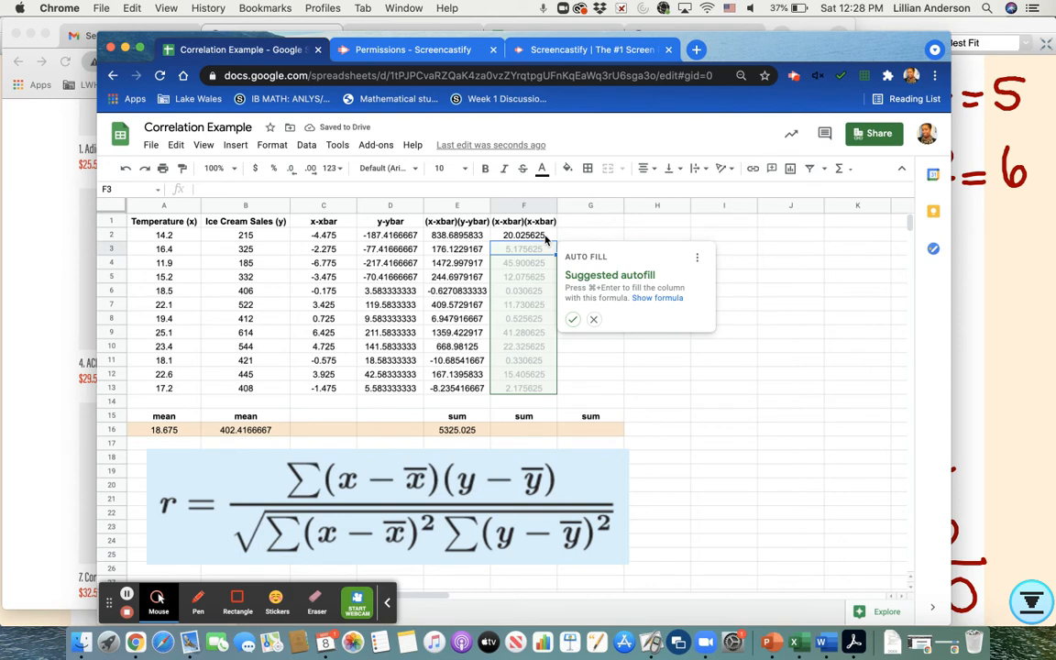
# Fill the squared x-deviation formula from F2 down through F13.
pyautogui.click(574, 321)
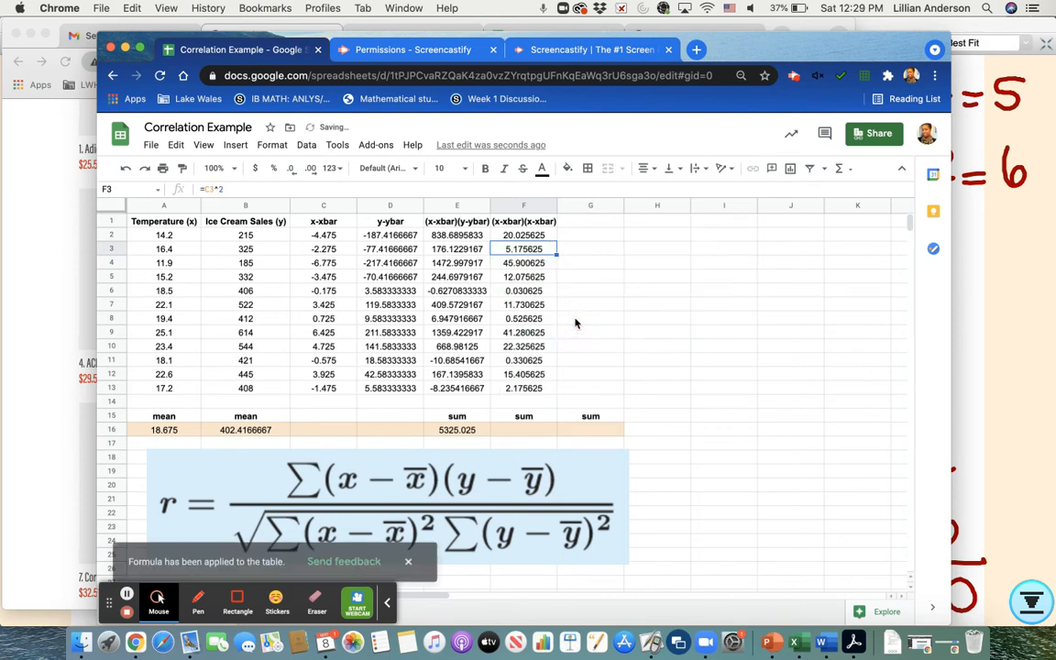
pyautogui.click(536, 235)
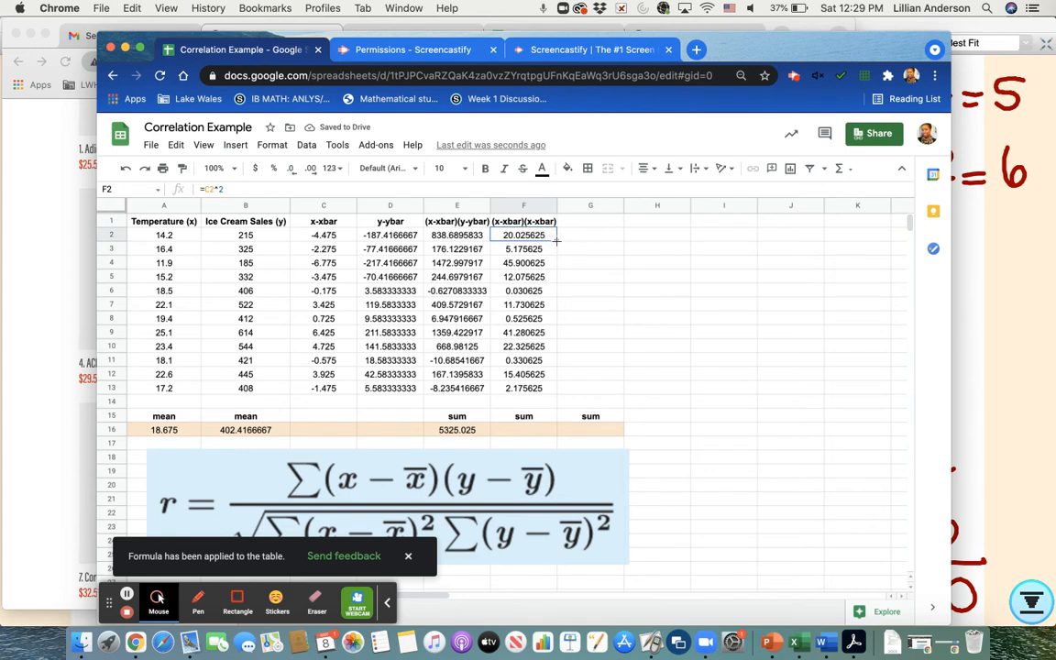
pyautogui.moveTo(556, 239); pyautogui.dragTo(554, 388)
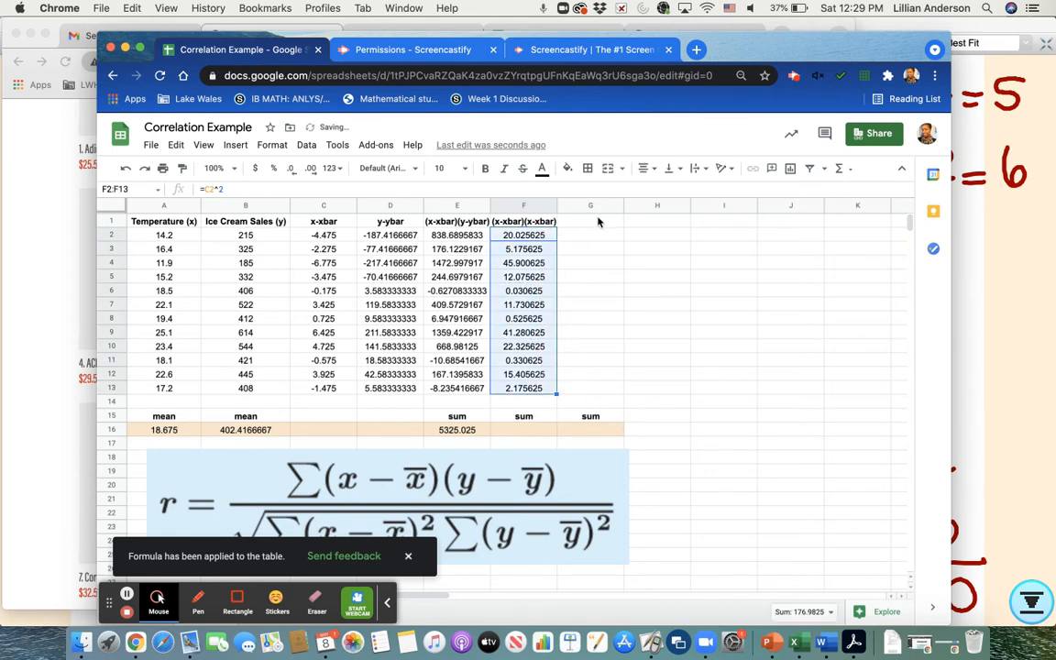
# Enter the column heading "(y-ybar)(y-ybar)" in cell G1.
pyautogui.click(597, 221)
pyautogui.write('9y')
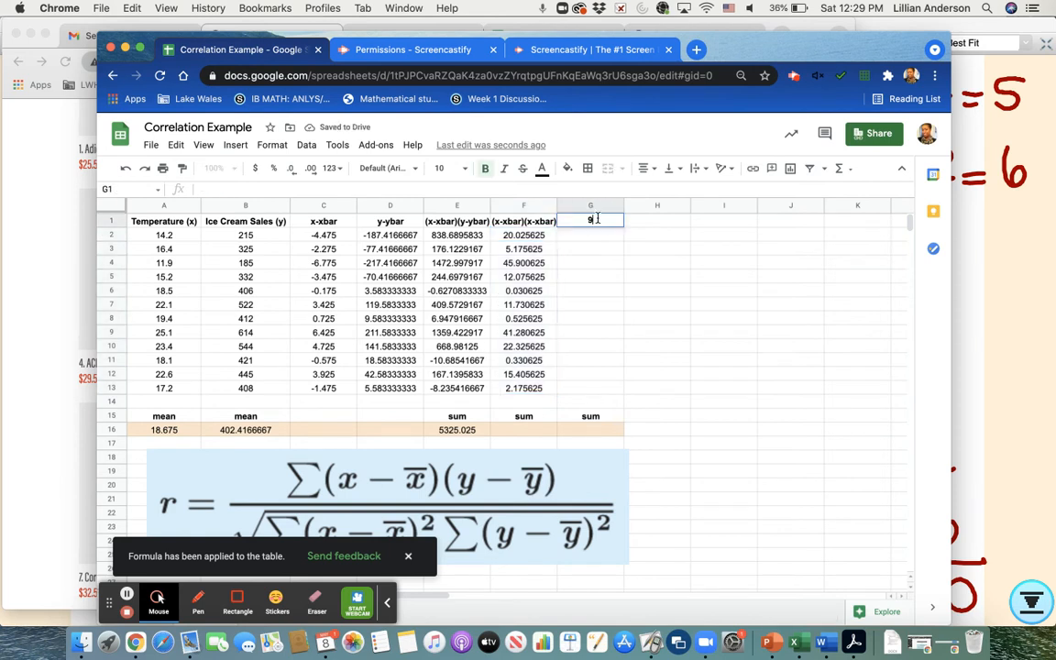
pyautogui.press('BackSpace')
pyautogui.press('BackSpace')
pyautogui.write('(')
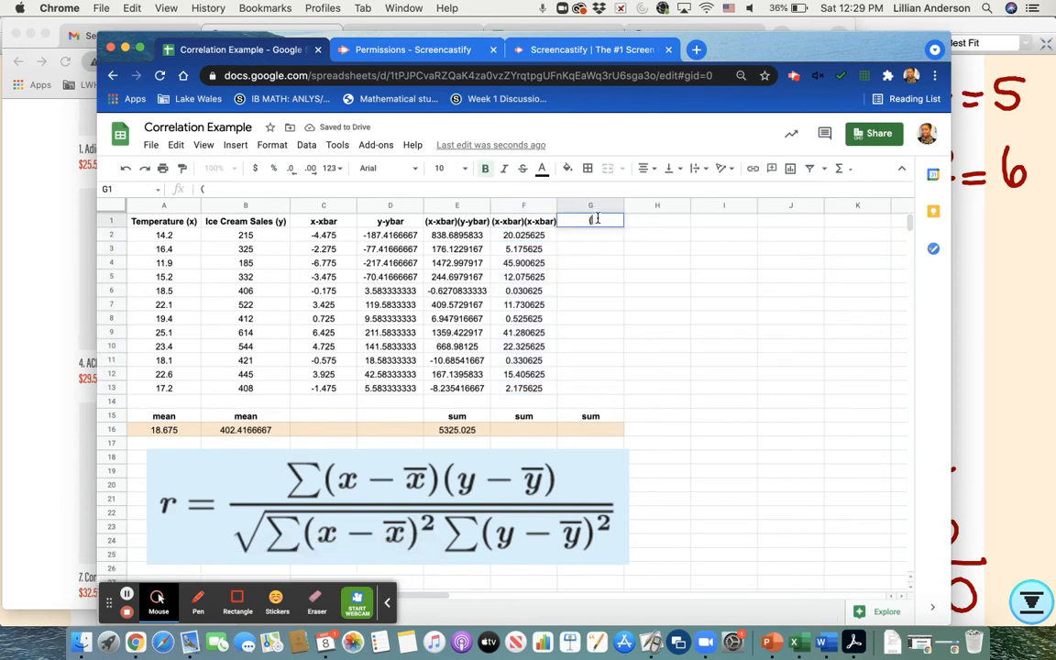
pyautogui.write('y-ybar)(y-yb')
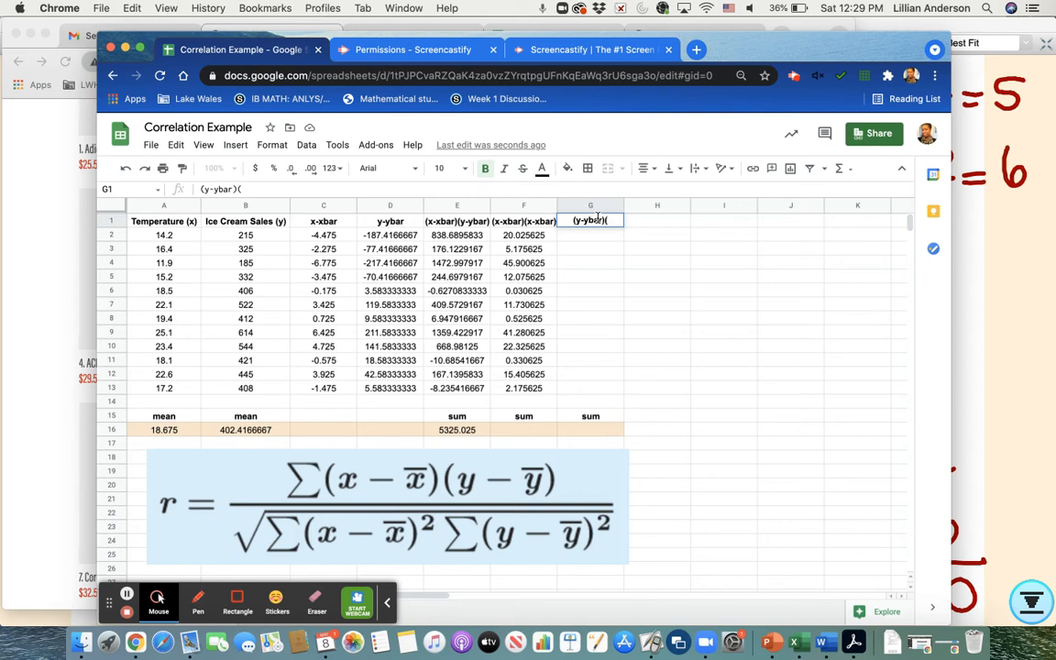
pyautogui.write('ar)')
pyautogui.press('Return')
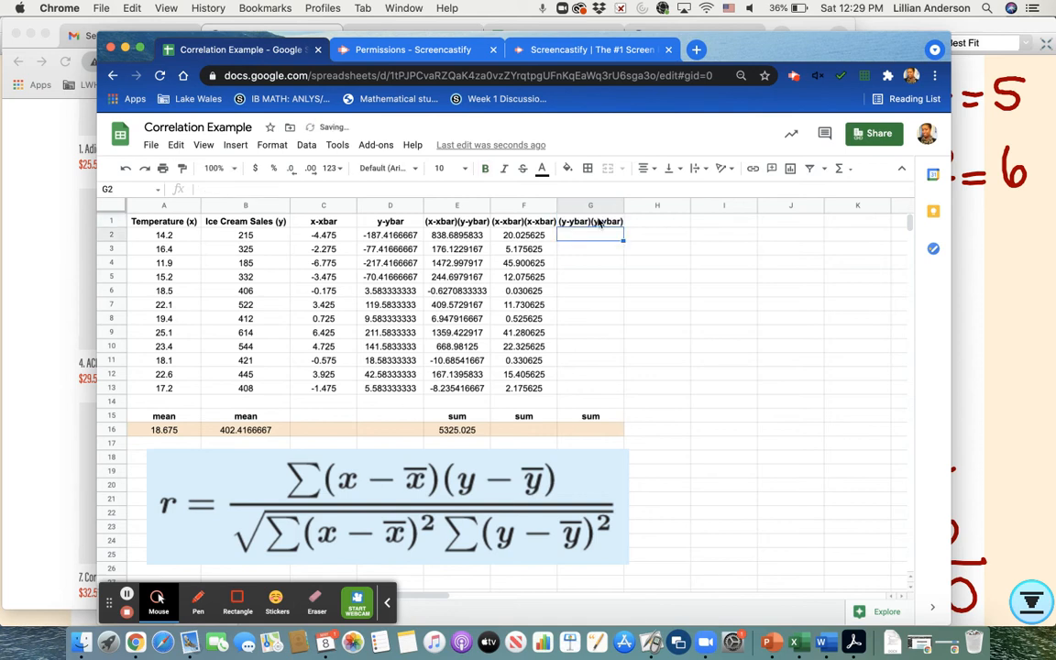
# Enter the formula =D2^2 in cell G2 and fill it down through G13, dismissing the suggested autofill.
pyautogui.write('=')
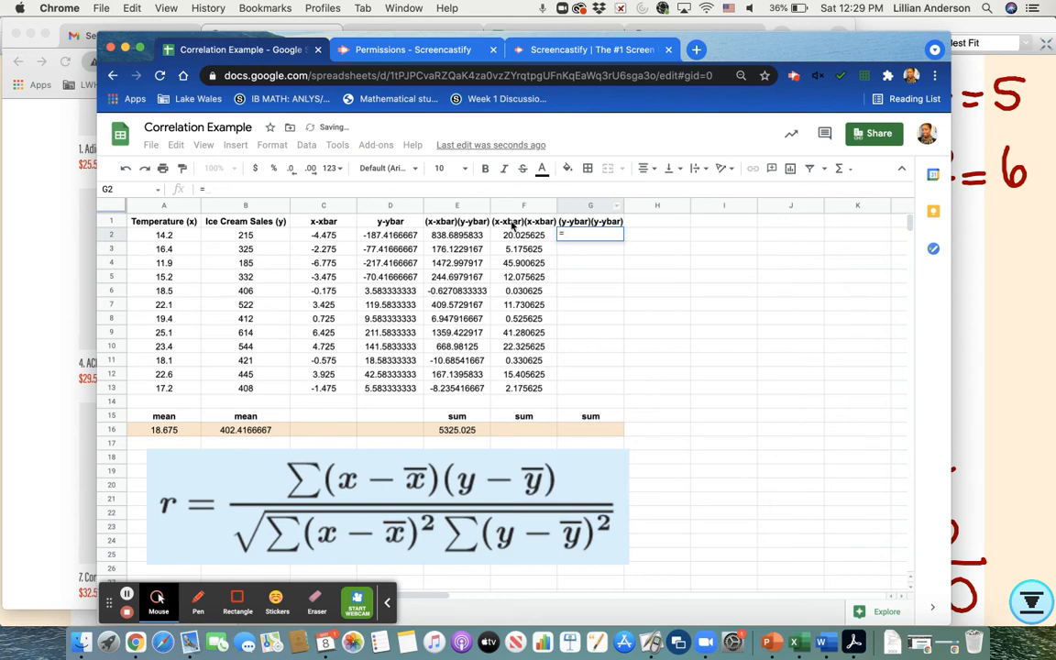
pyautogui.click(408, 237)
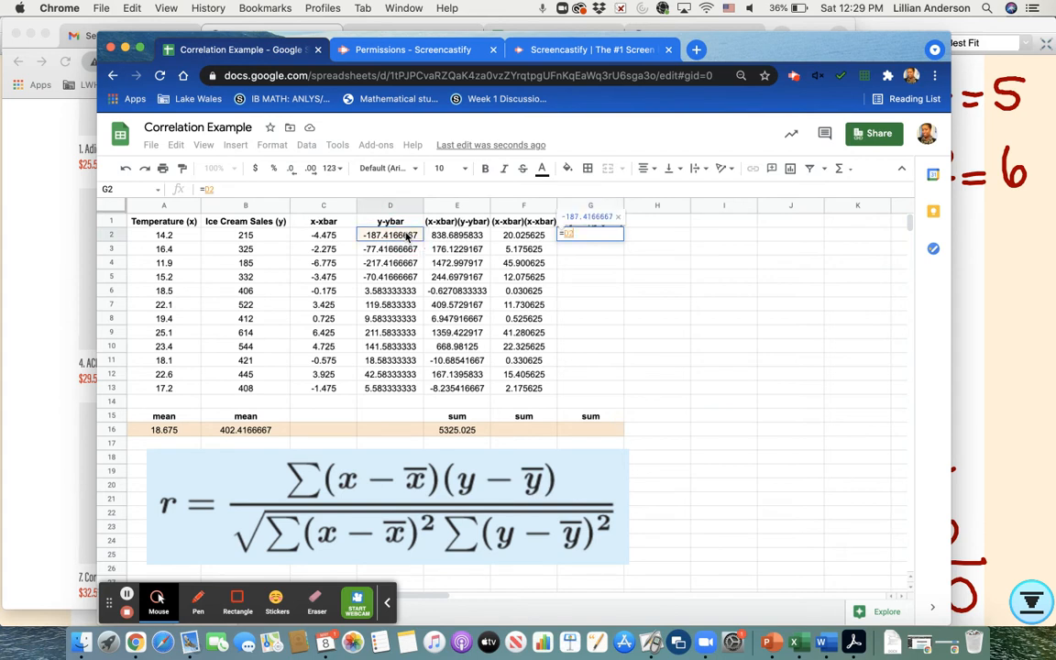
pyautogui.write('*')
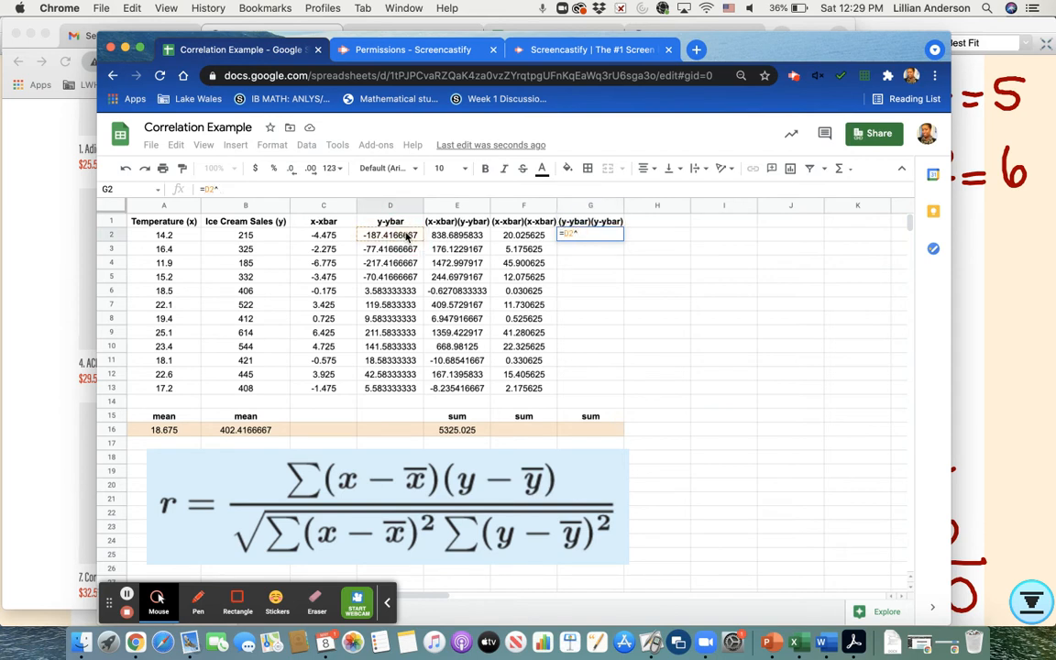
pyautogui.write('2')
pyautogui.press('Return')
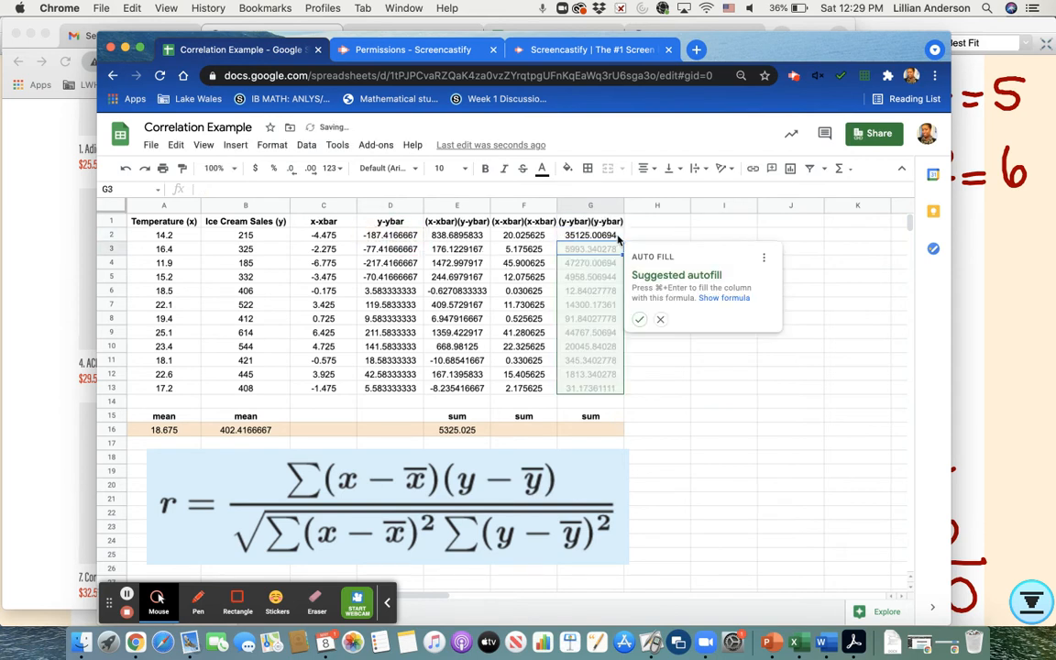
pyautogui.click(661, 319)
pyautogui.click(610, 236)
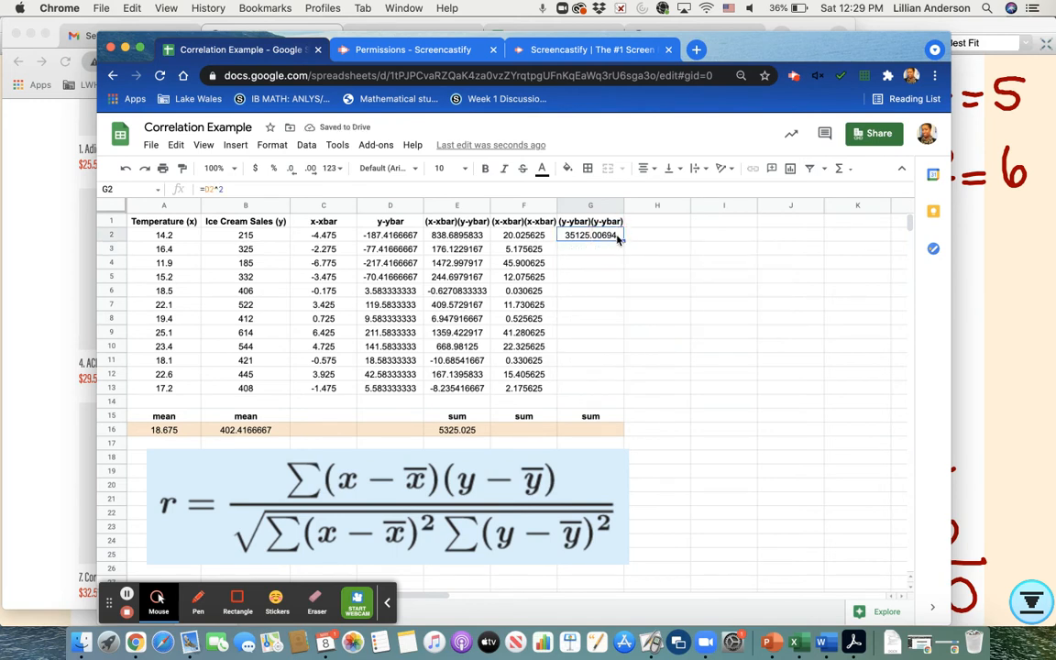
pyautogui.moveTo(622, 239); pyautogui.dragTo(623, 392)
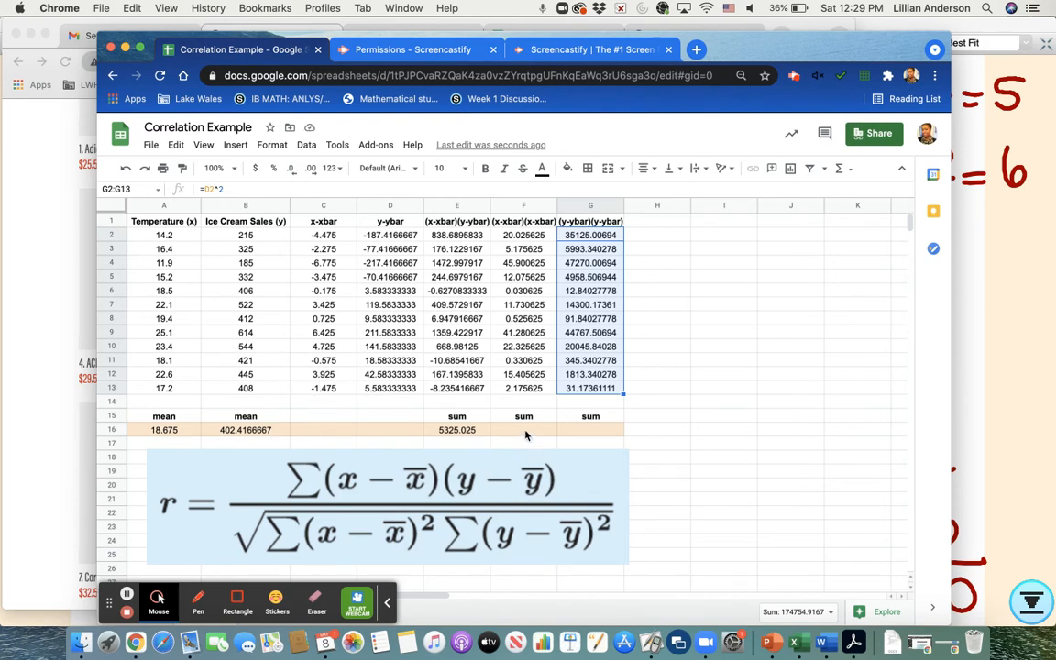
# Total the squared x deviations in cell F16 with =sum(F2:F13).
pyautogui.click(527, 430)
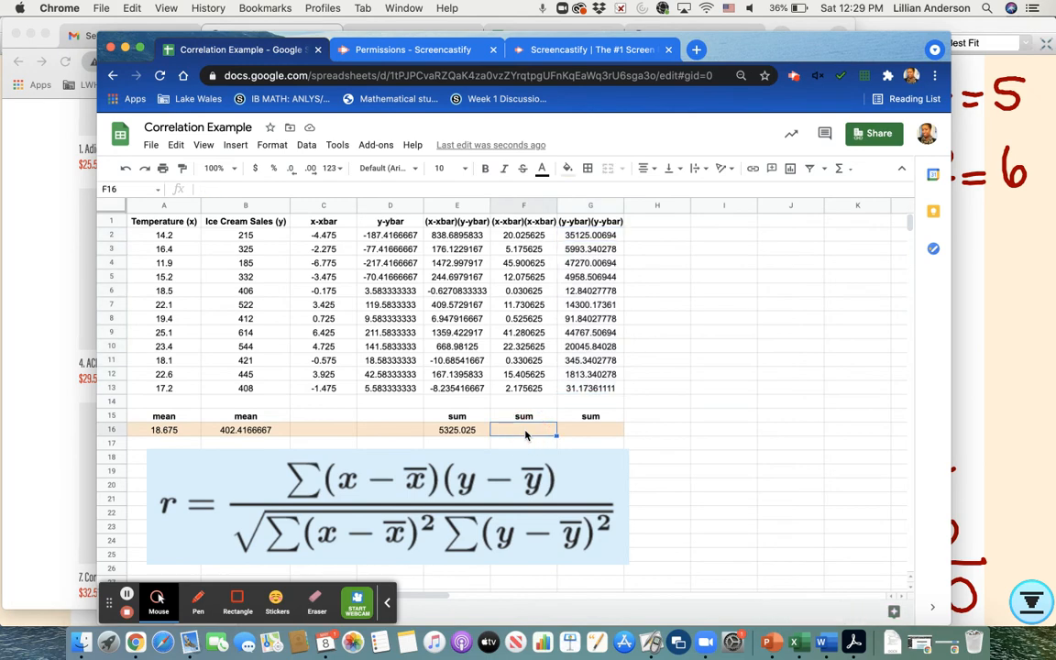
pyautogui.write('=s')
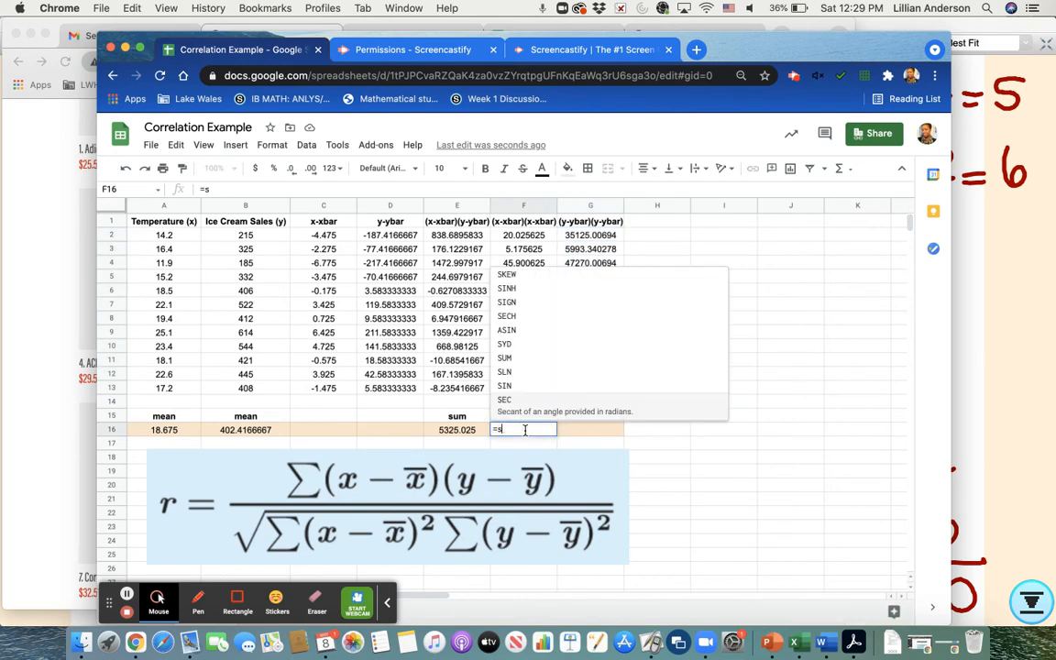
pyautogui.write('um(')
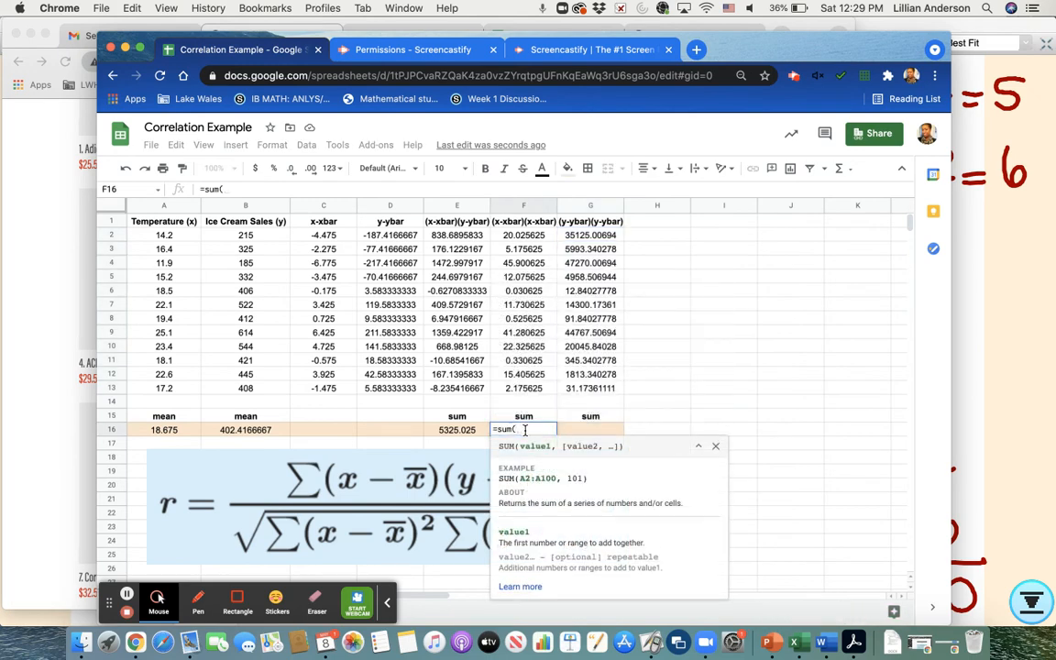
pyautogui.moveTo(524, 234); pyautogui.dragTo(524, 388)
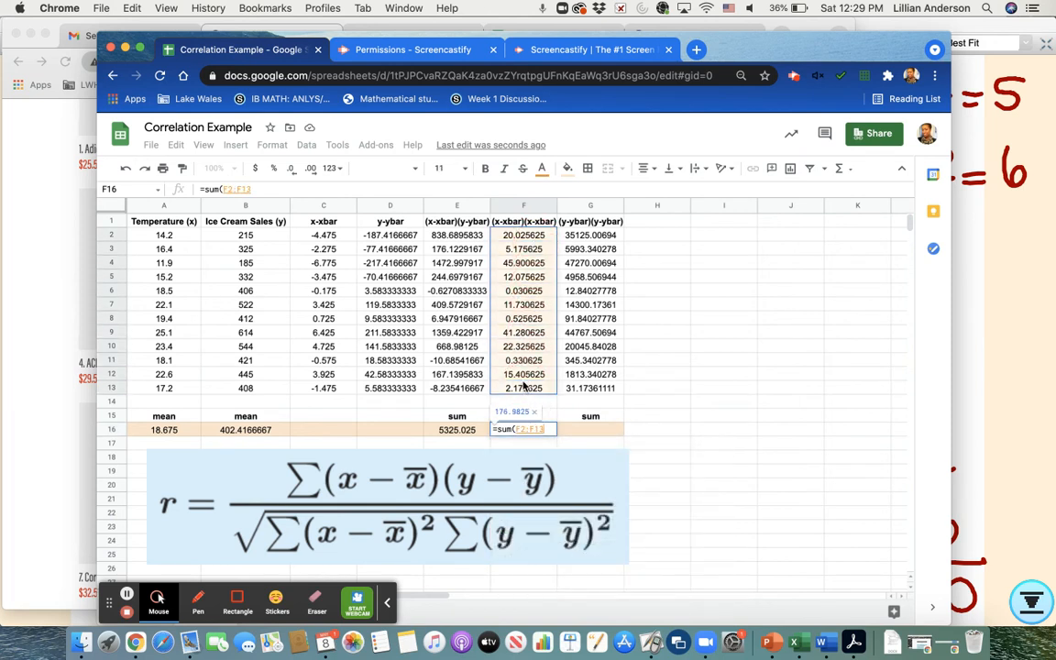
pyautogui.press('Return')
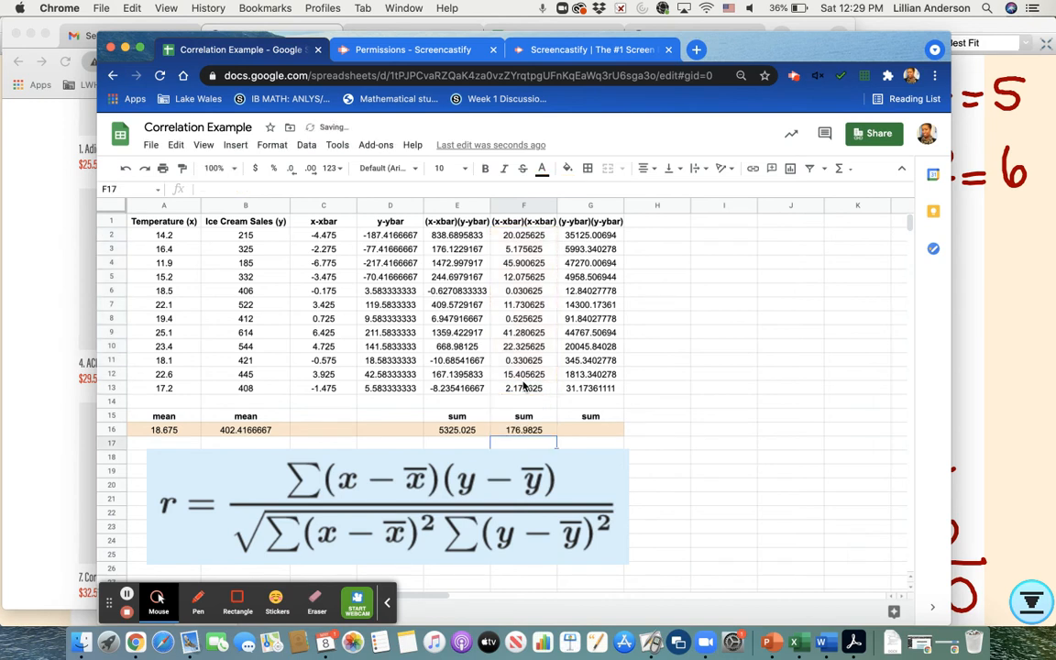
# Total the squared y deviations in cell G16 with =sum(G2:G13).
pyautogui.click(605, 431)
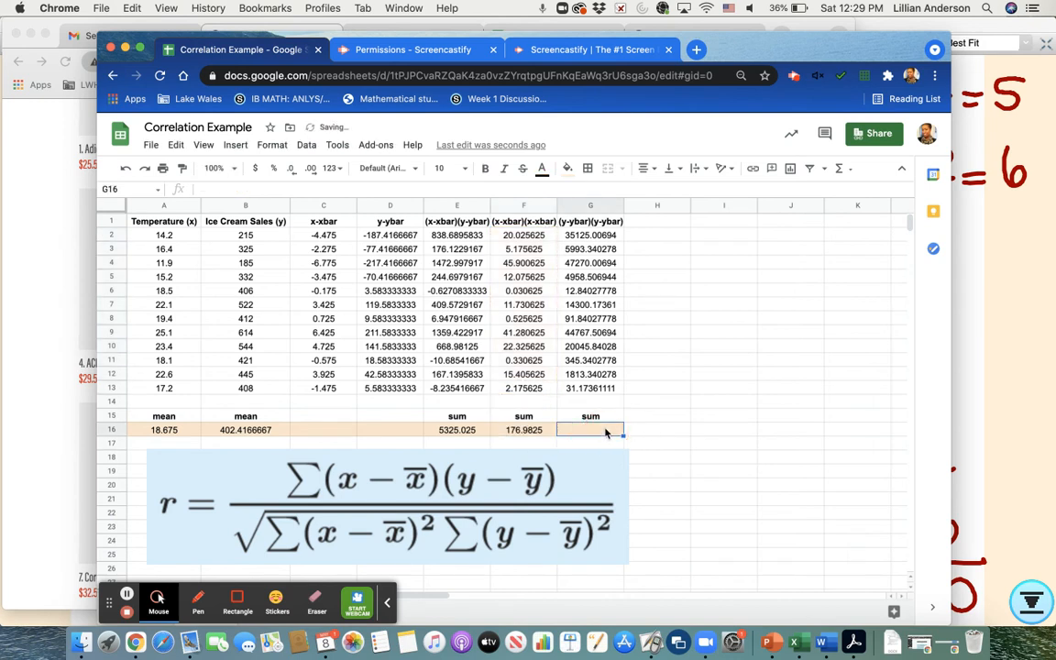
pyautogui.write('=sum')
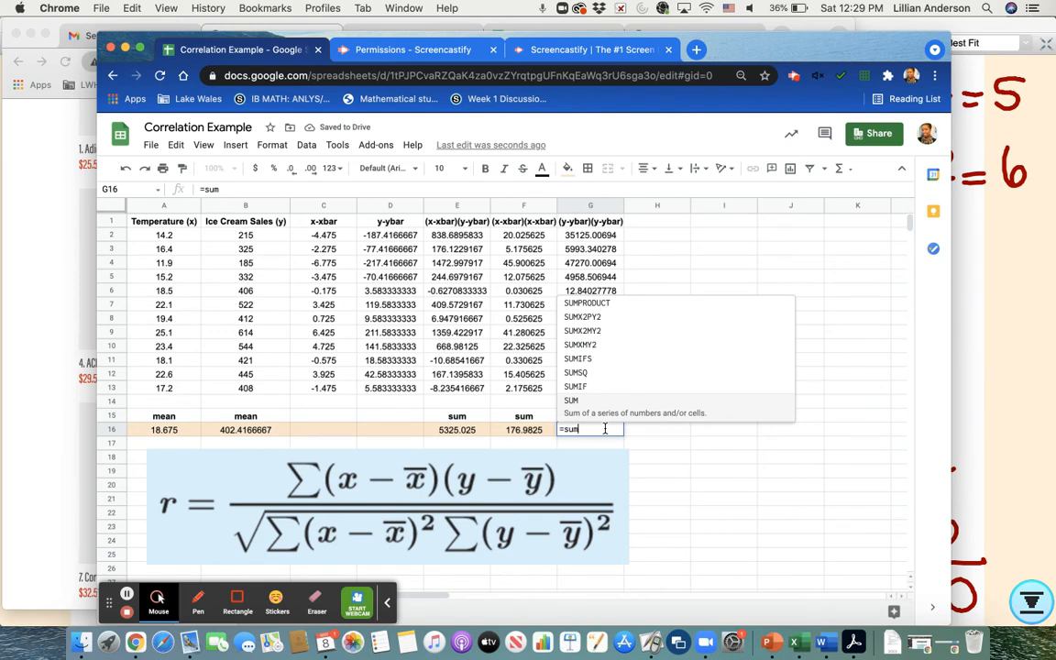
pyautogui.write('(')
pyautogui.click(607, 237)
pyautogui.moveTo(604, 272); pyautogui.dragTo(597, 391)
pyautogui.write(')')
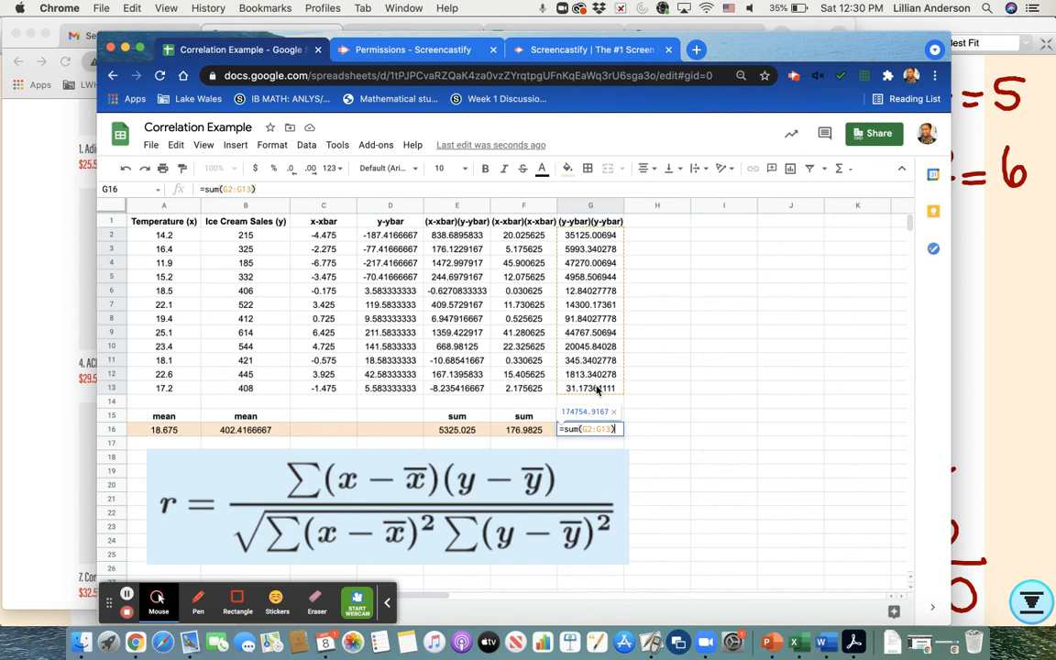
pyautogui.press('Return')
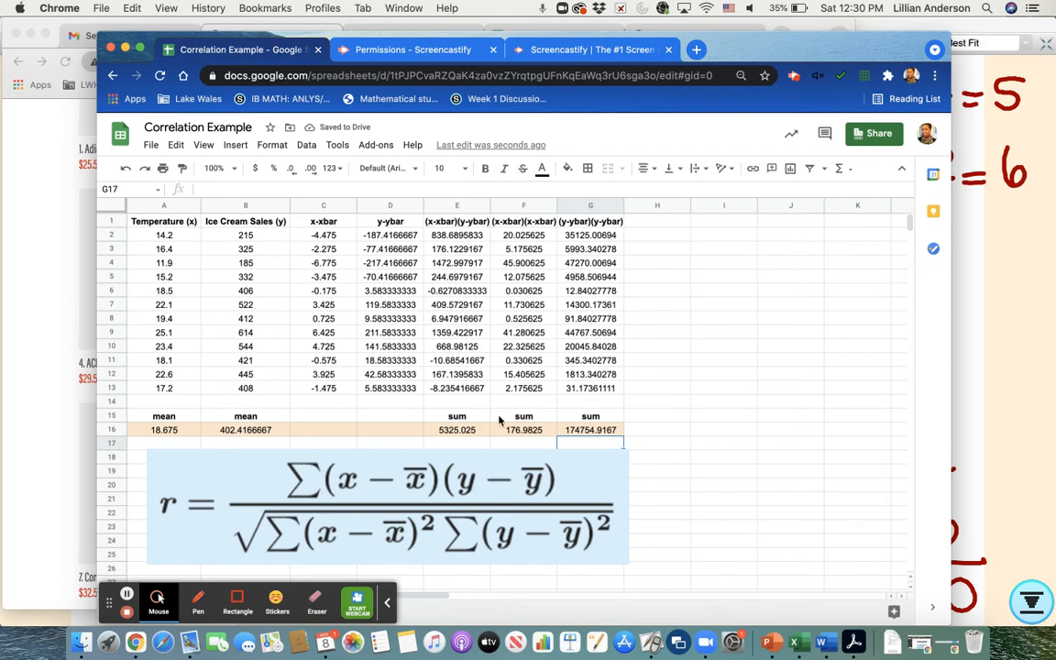
pyautogui.click(452, 430)
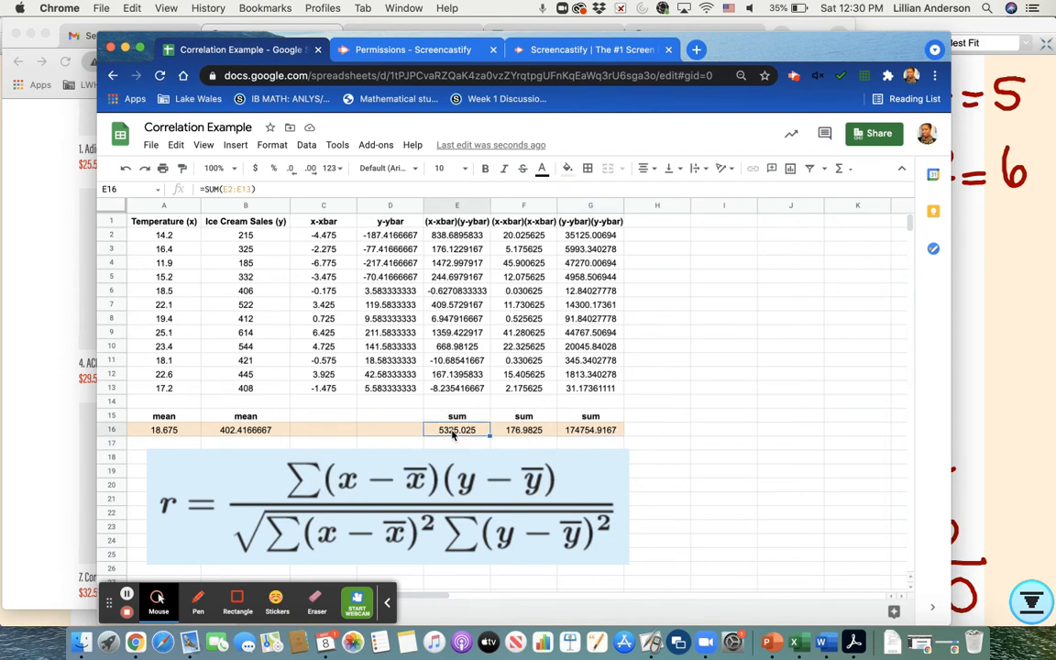
pyautogui.click(524, 437)
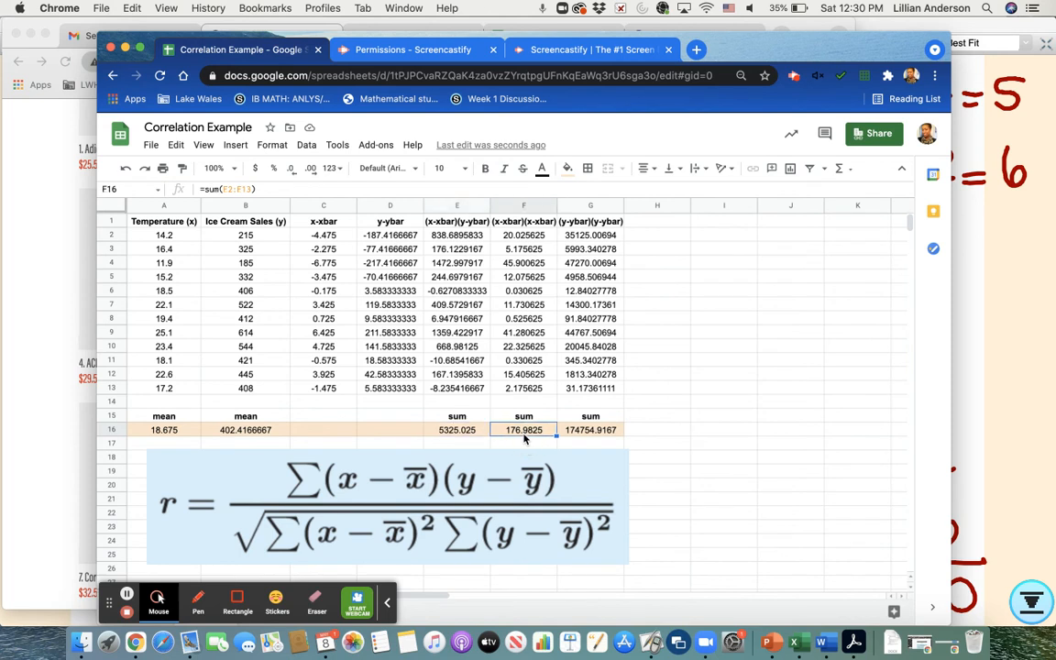
pyautogui.click(584, 436)
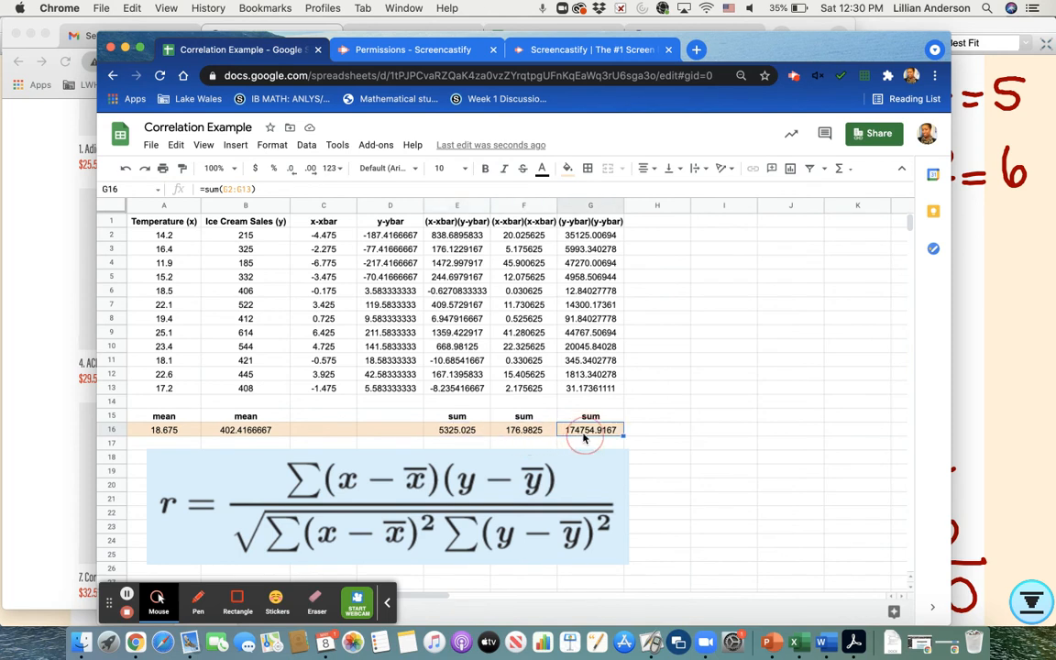
# Enter the label "r =" in cell H17, just above the empty area beside the formula image.
pyautogui.click(698, 461)
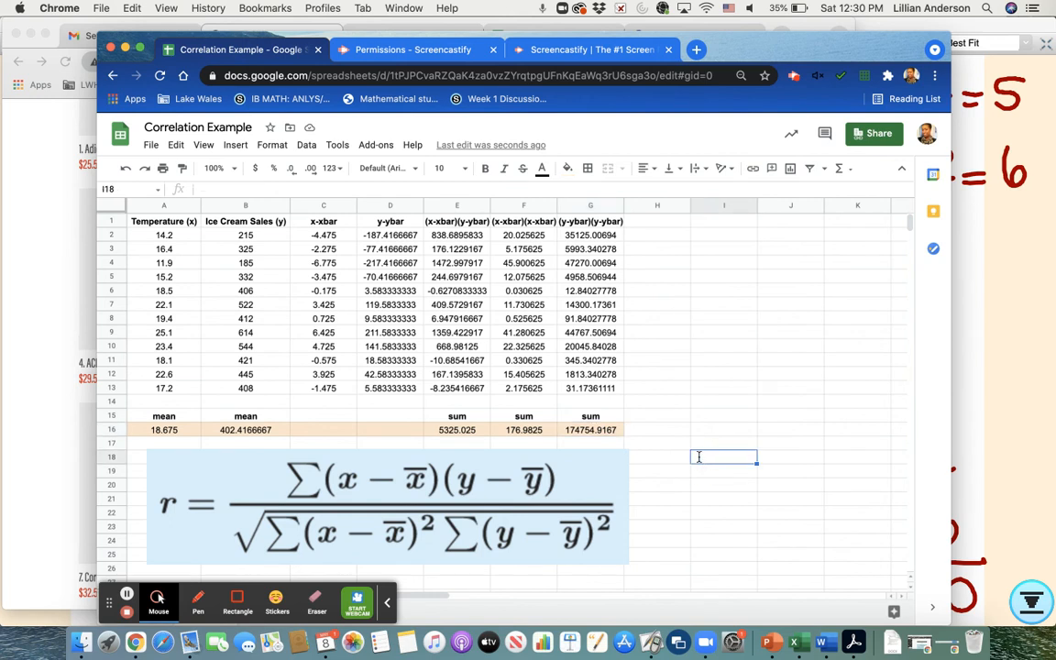
pyautogui.press('Up')
pyautogui.press('Left')
pyautogui.write('r =')
pyautogui.press('Tab')
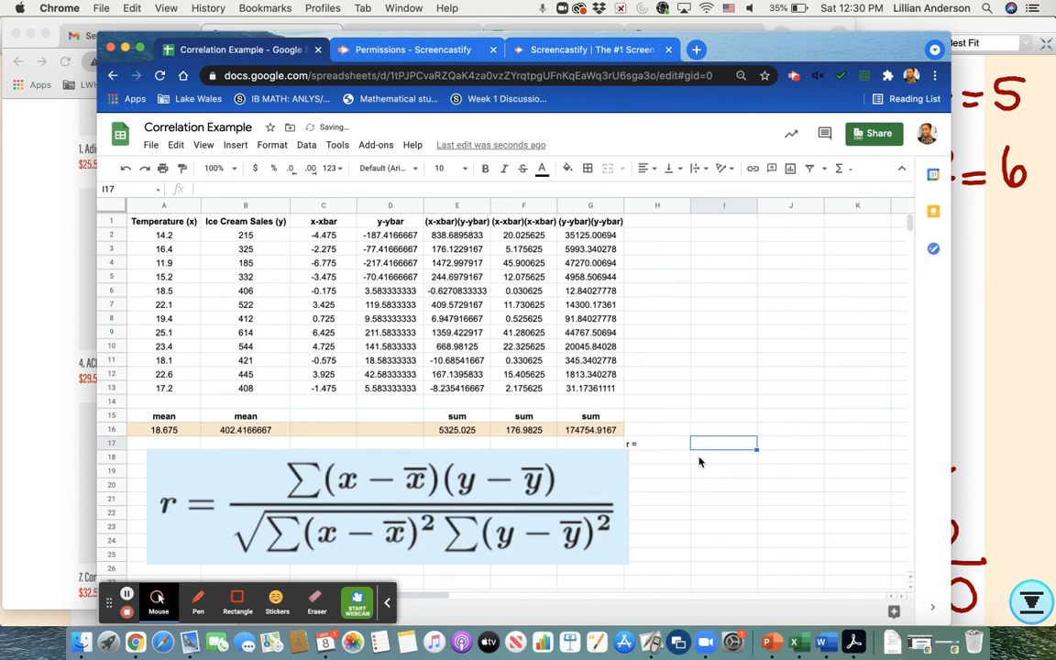
# Calculate the correlation coefficient in cell I17 with the formula =E16/sqrt(F16*G16).
pyautogui.write('=')
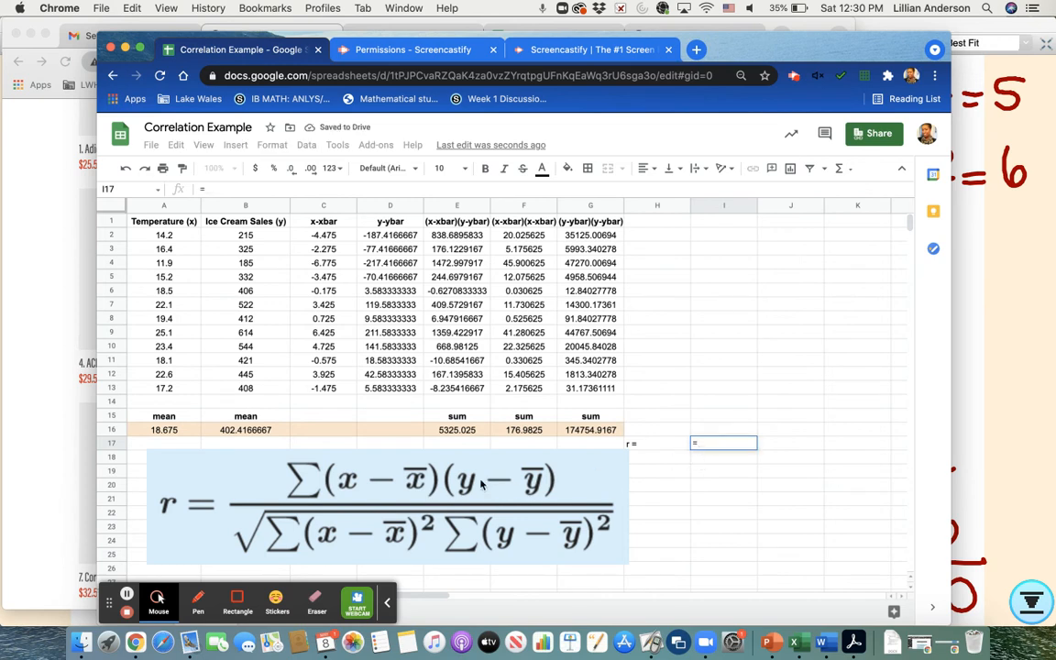
pyautogui.click(463, 430)
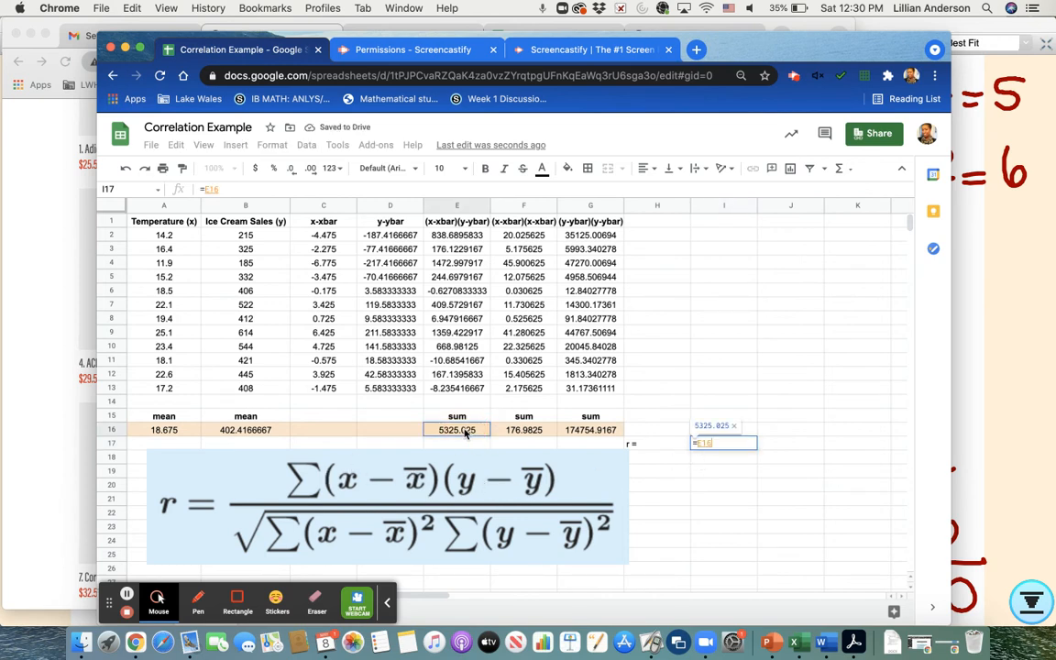
pyautogui.write('/')
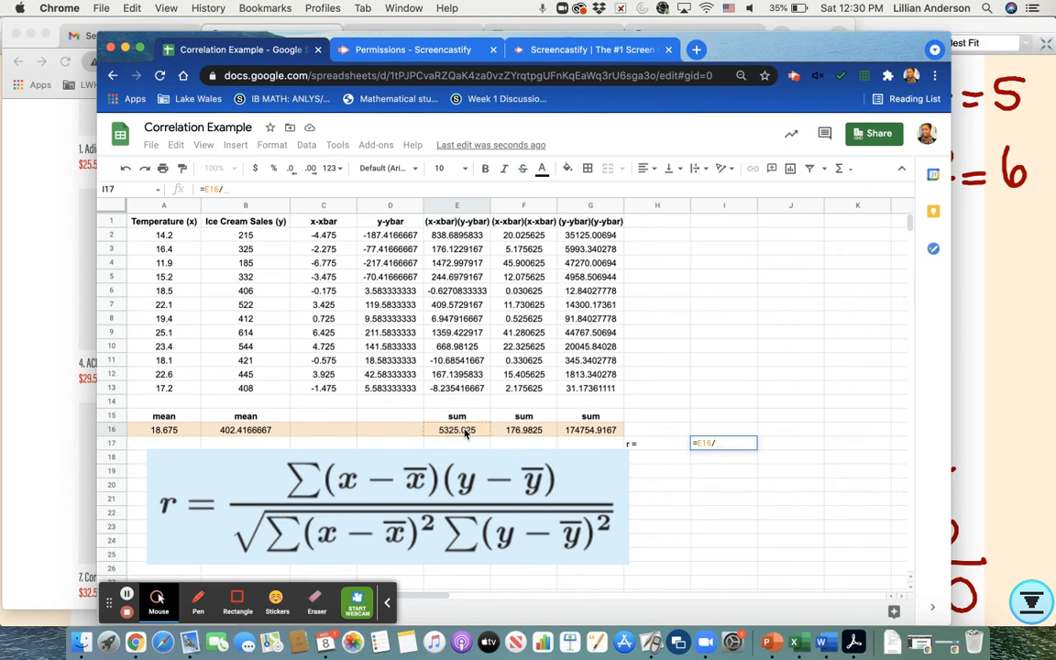
pyautogui.write('sqrt')
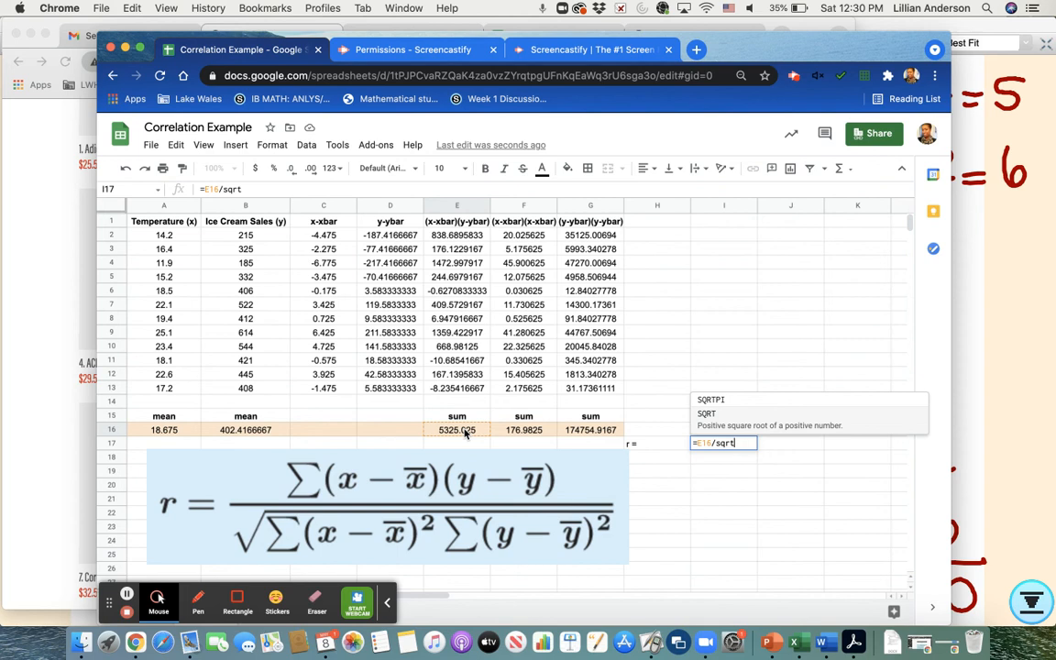
pyautogui.write('(')
pyautogui.click(528, 431)
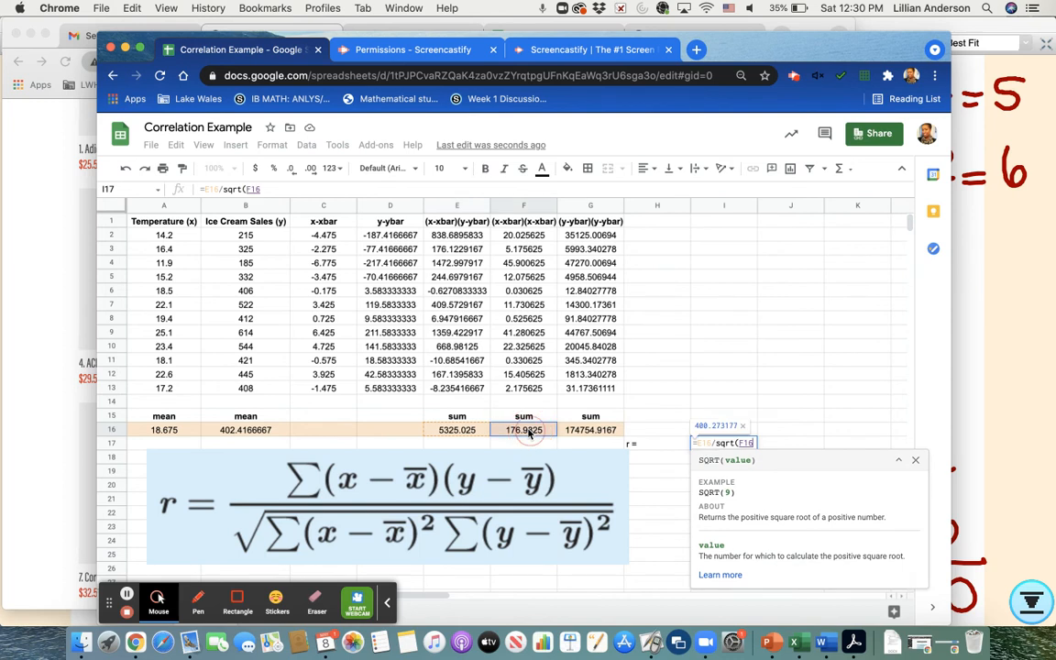
pyautogui.write('*')
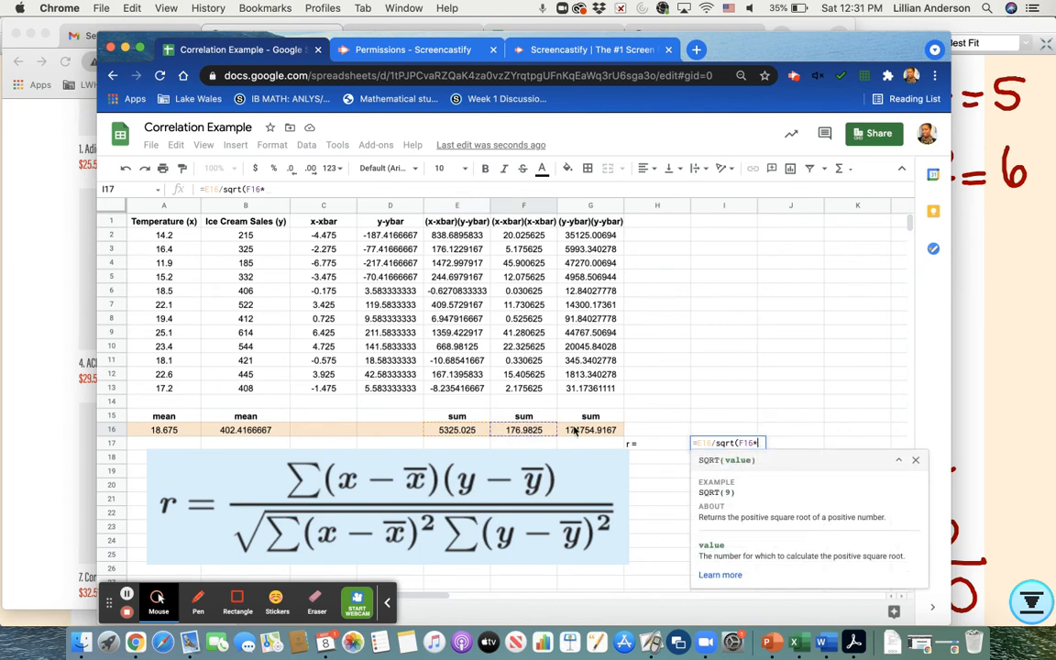
pyautogui.click(591, 430)
pyautogui.write(')')
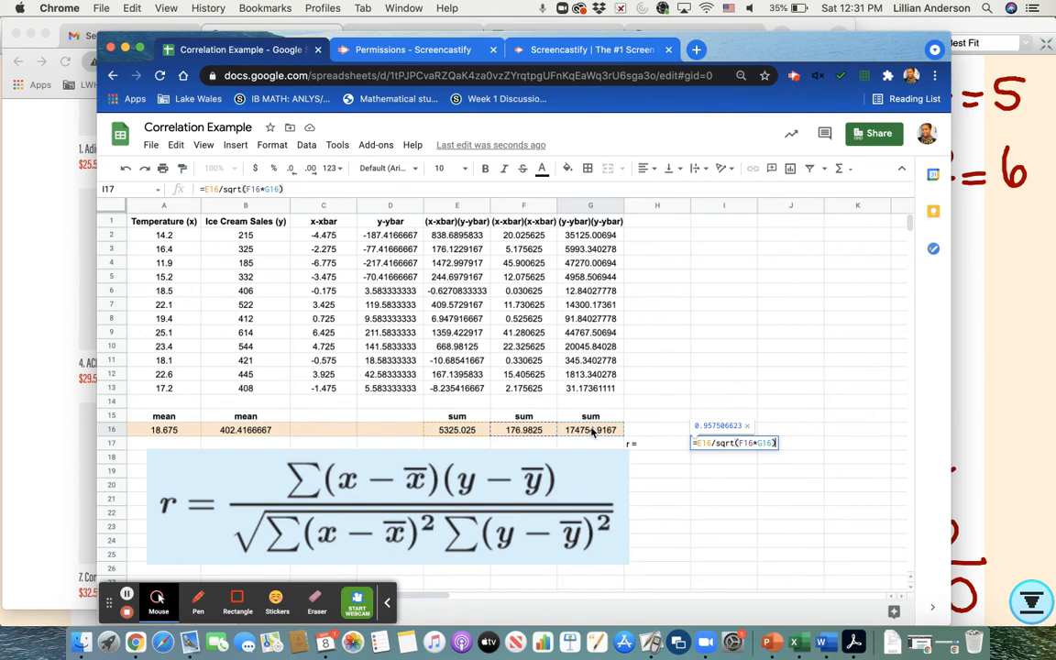
pyautogui.press('Return')
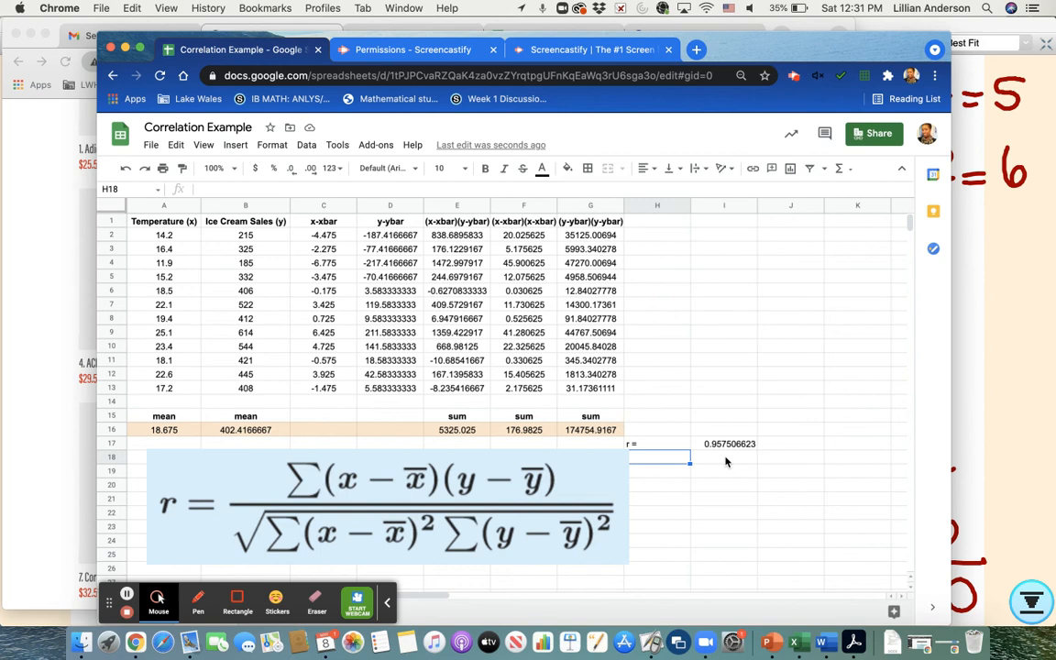
pyautogui.click(725, 462)
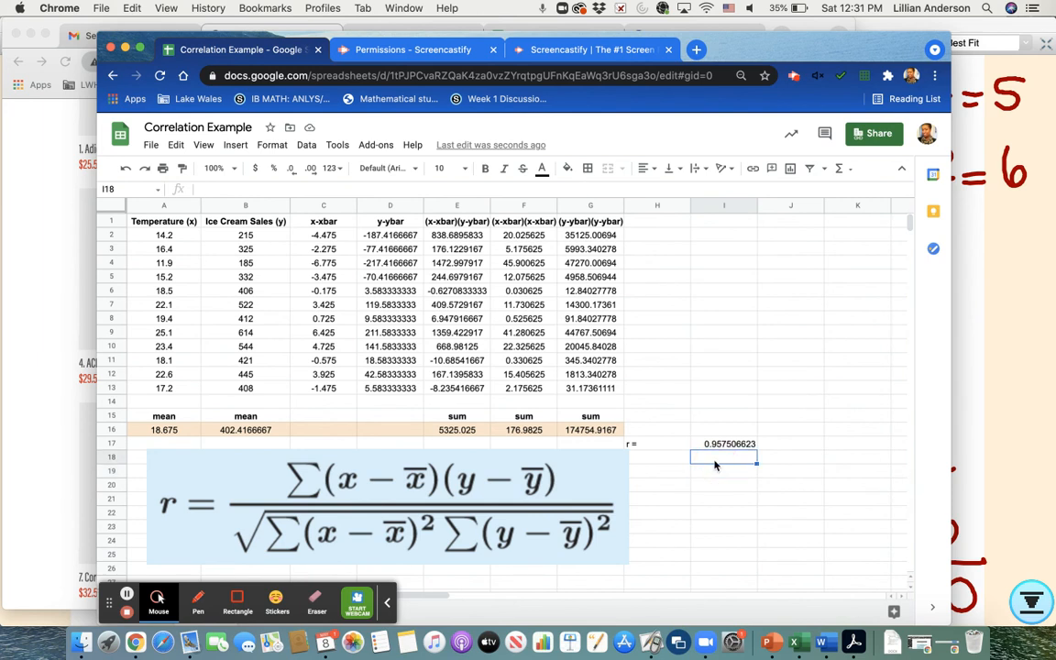
pyautogui.write('=correl')
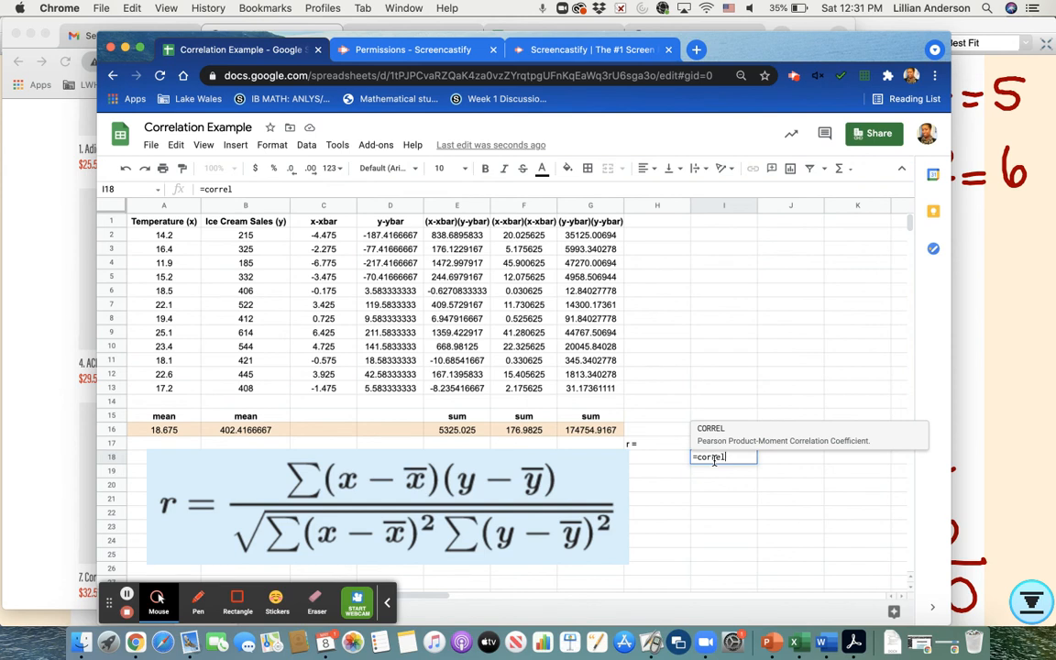
pyautogui.write('(')
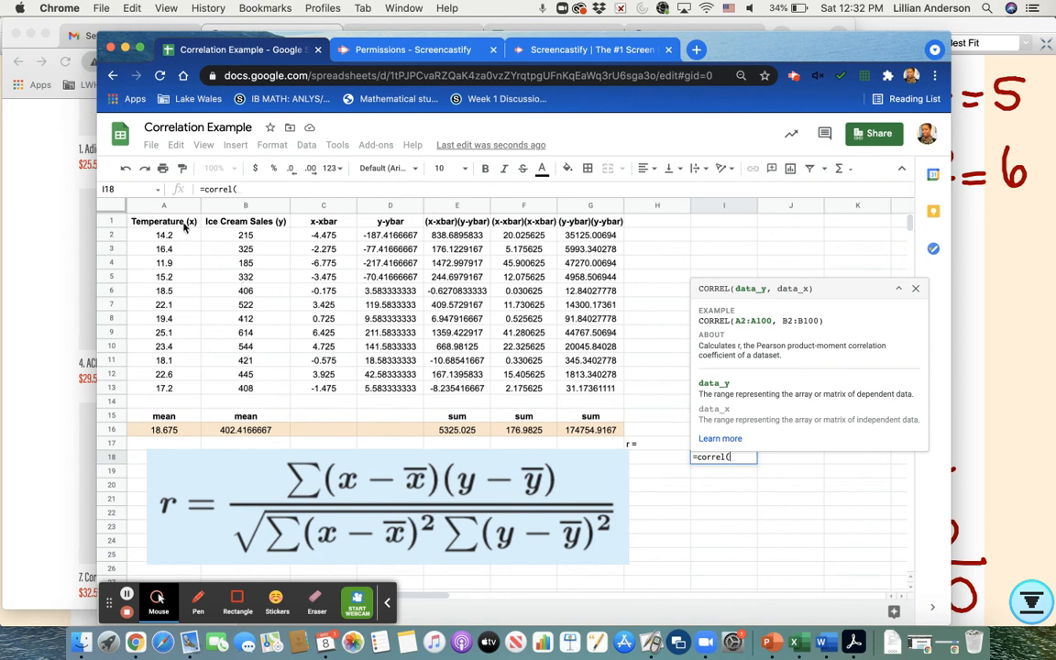
pyautogui.moveTo(170, 236); pyautogui.dragTo(262, 391)
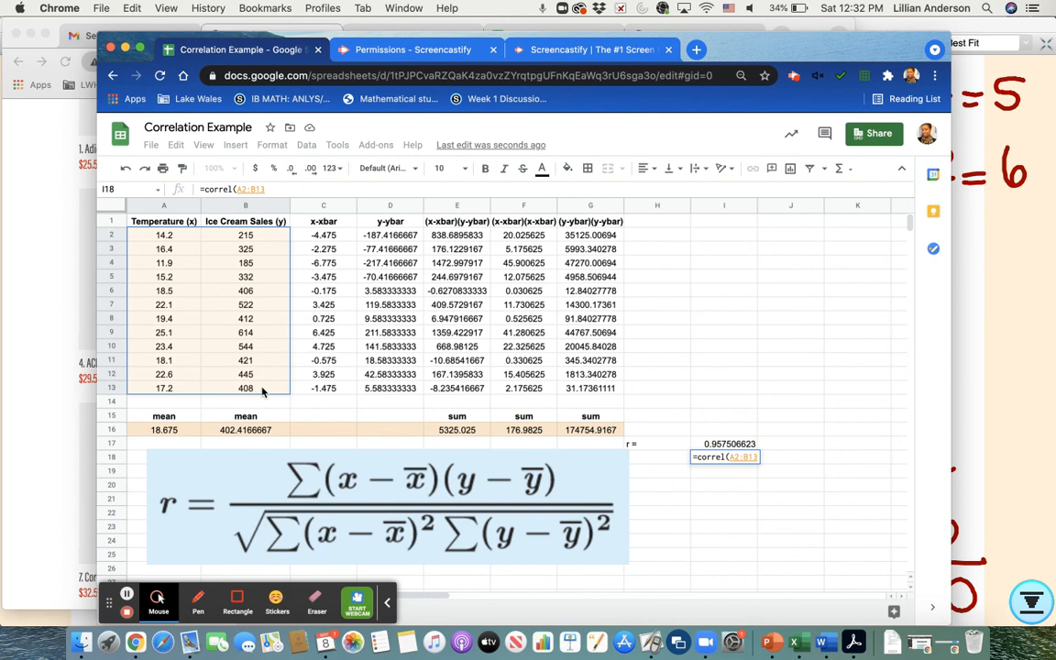
pyautogui.press('BackSpace')
pyautogui.press('BackSpace')
pyautogui.press('BackSpace')
pyautogui.press('BackSpace')
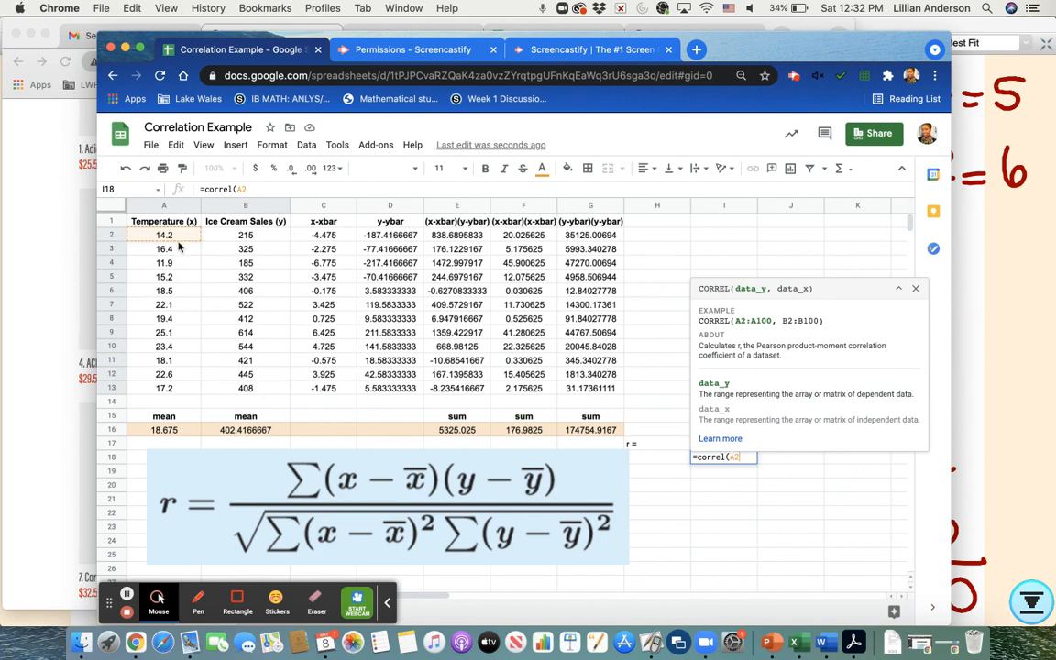
pyautogui.moveTo(178, 241); pyautogui.dragTo(174, 252)
pyautogui.moveTo(177, 378); pyautogui.dragTo(172, 389)
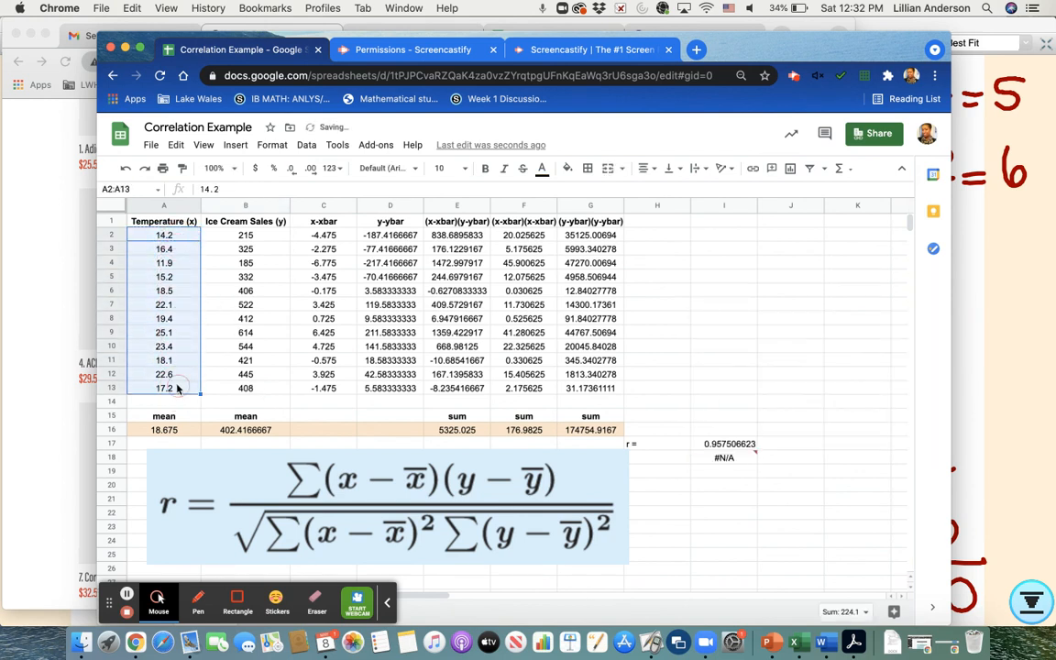
pyautogui.click(730, 461)
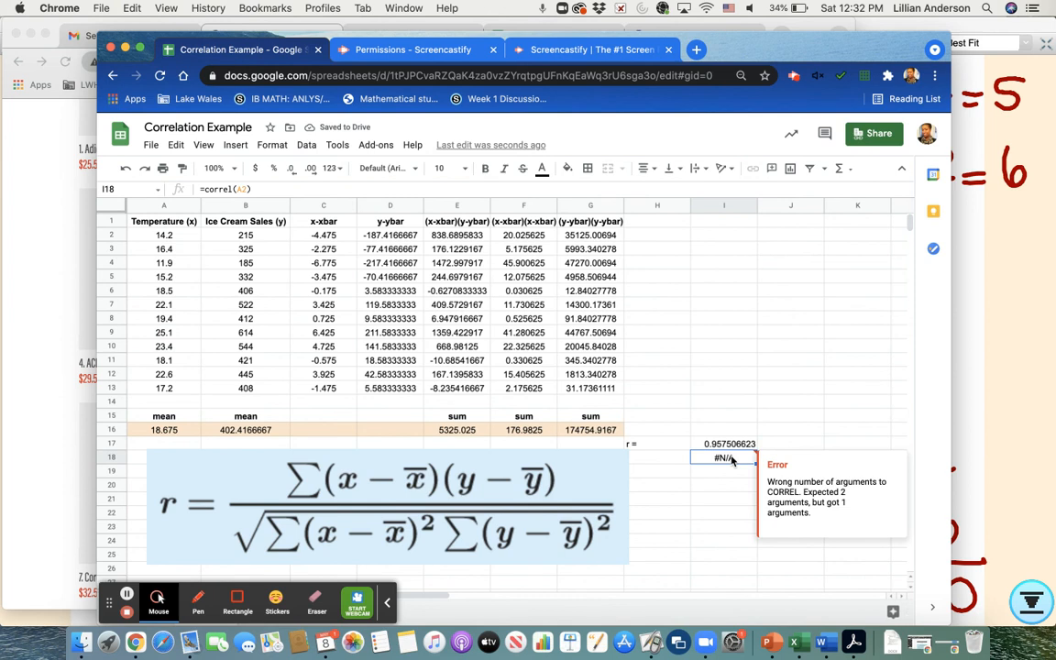
pyautogui.press('Delete')
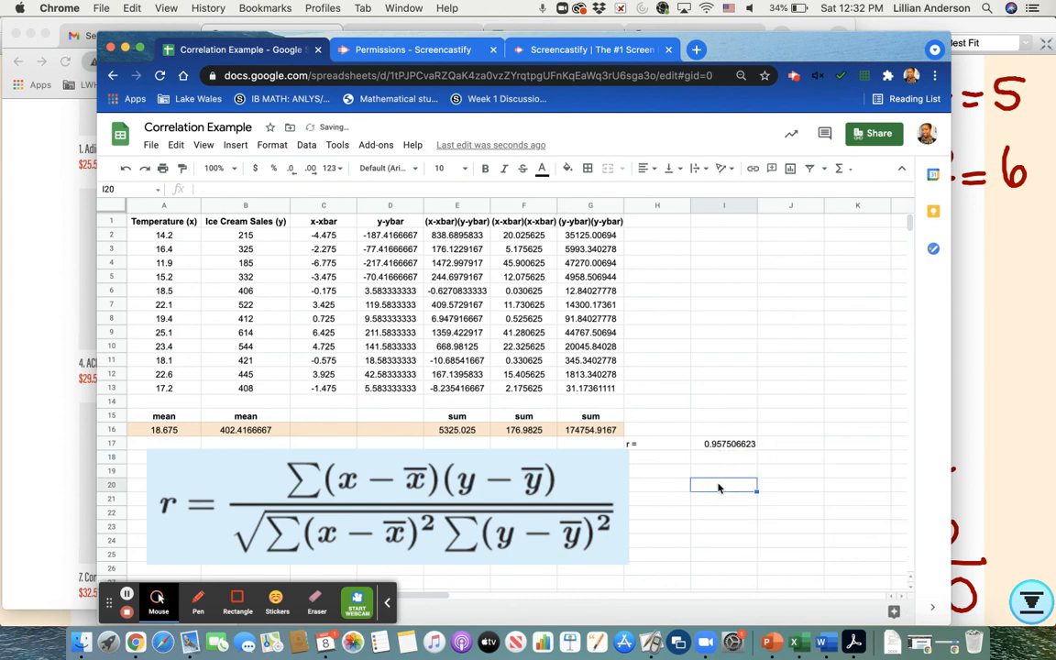
# Calculate the correlation coefficient directly from the data in cell I18 with =correl(A2:A13,B2:B13).
pyautogui.write('=correl')
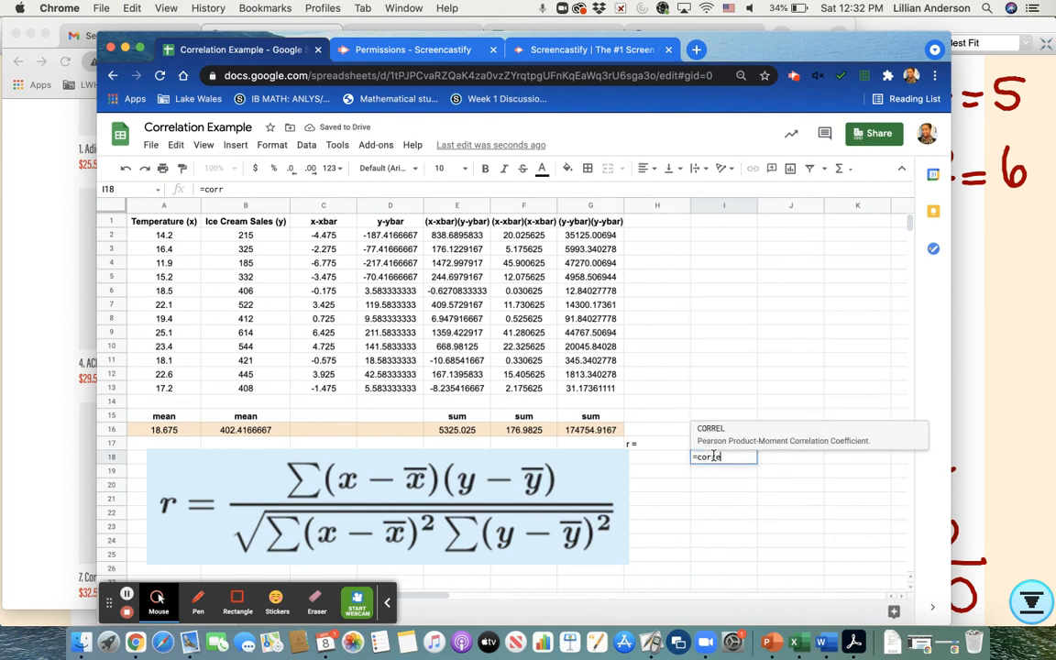
pyautogui.write('(')
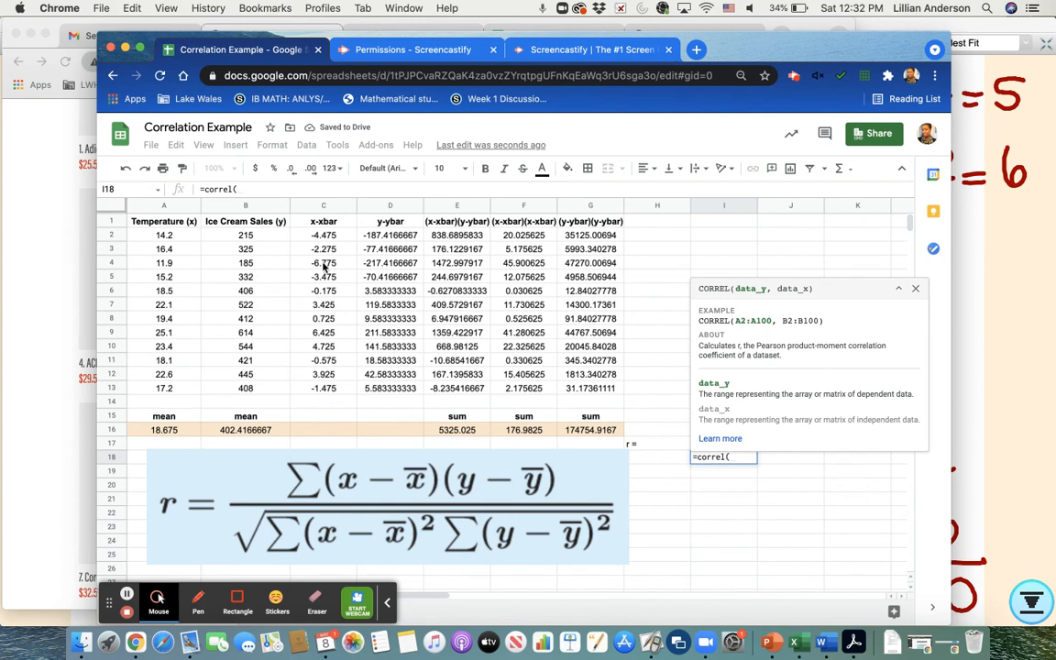
pyautogui.moveTo(177, 235); pyautogui.dragTo(174, 396)
pyautogui.write(',')
pyautogui.moveTo(243, 234); pyautogui.dragTo(260, 390)
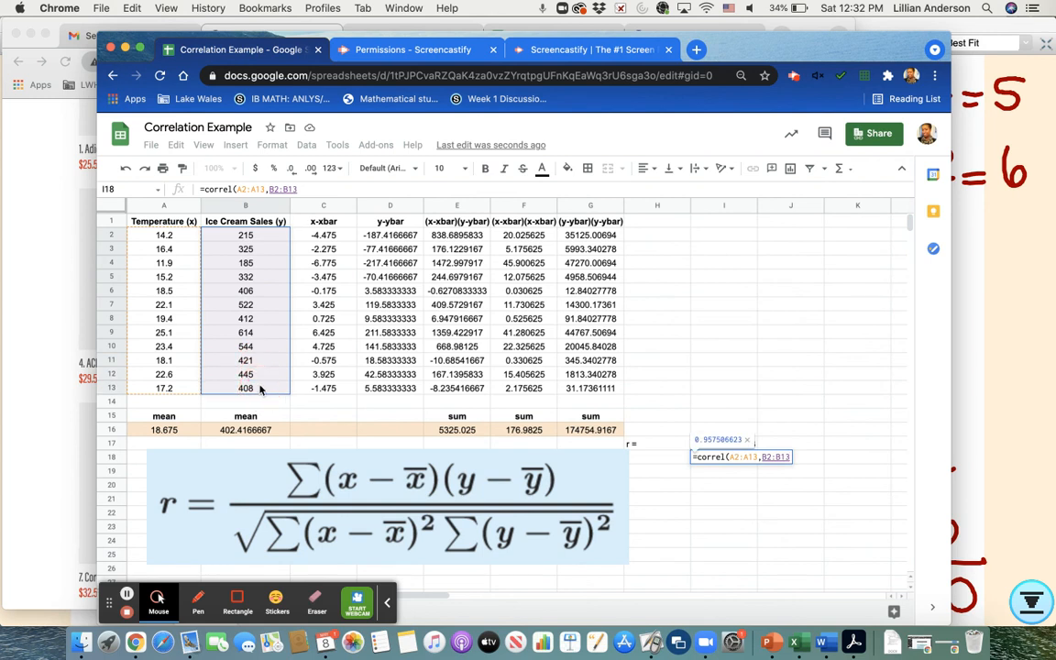
pyautogui.write(')')
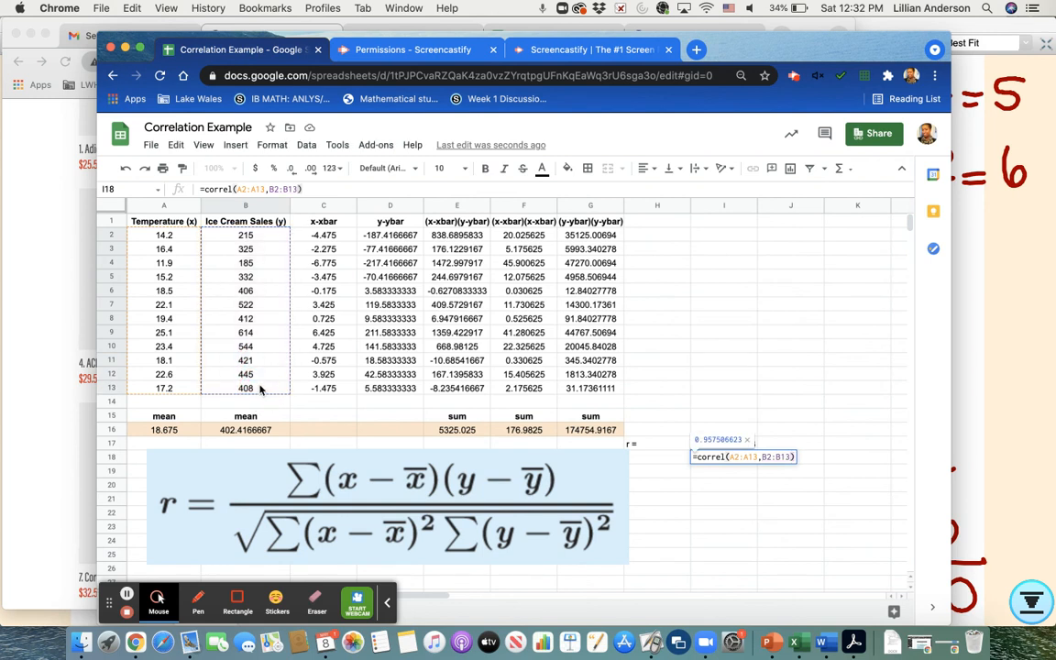
pyautogui.press('Return')
# Enter the label "check!" in cell J18, beside the CORREL formula's cell.
pyautogui.click(774, 457)
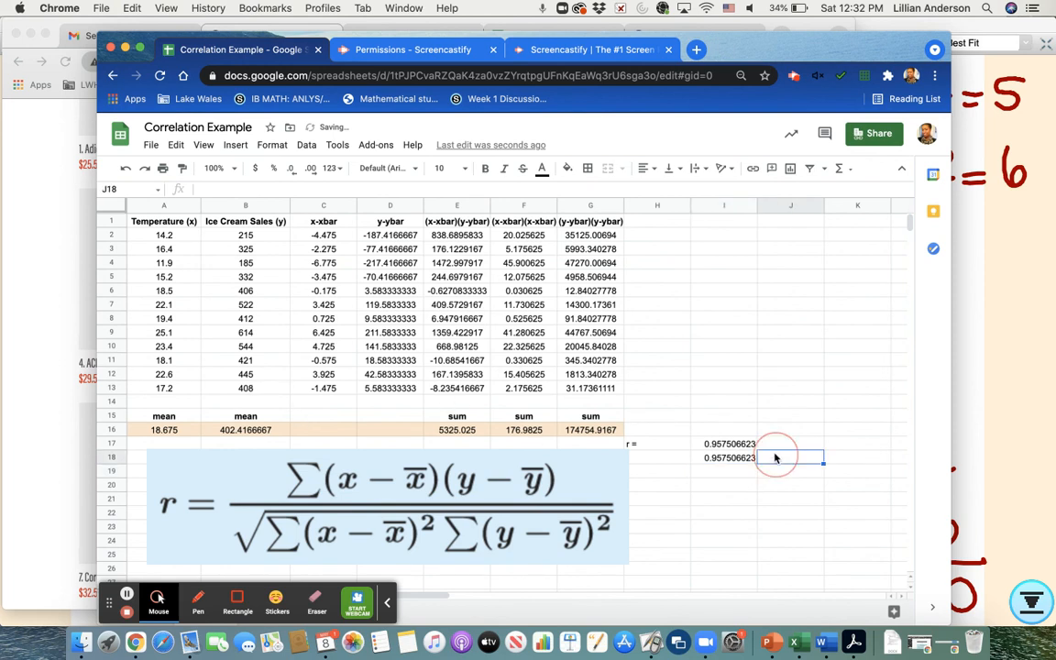
pyautogui.write('check!')
pyautogui.click(776, 484)
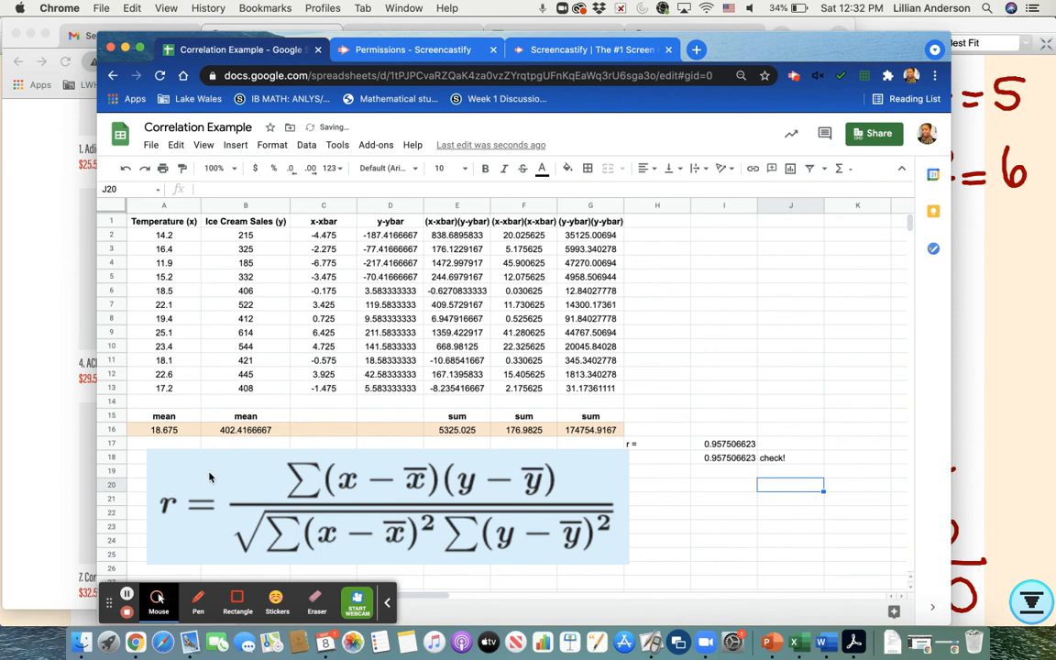